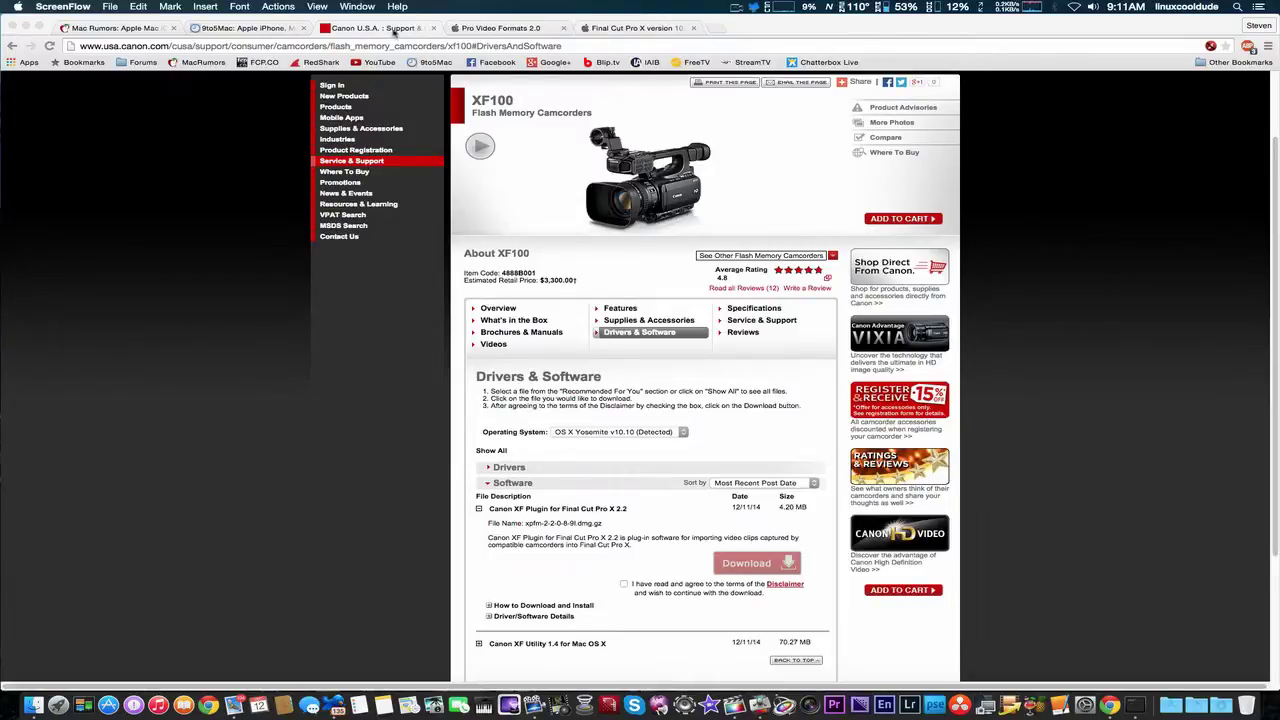
- Bring Chrome forward to Canon's XF100 drivers page with the XF Plugin for Final Cut Pro X
click(395, 30)
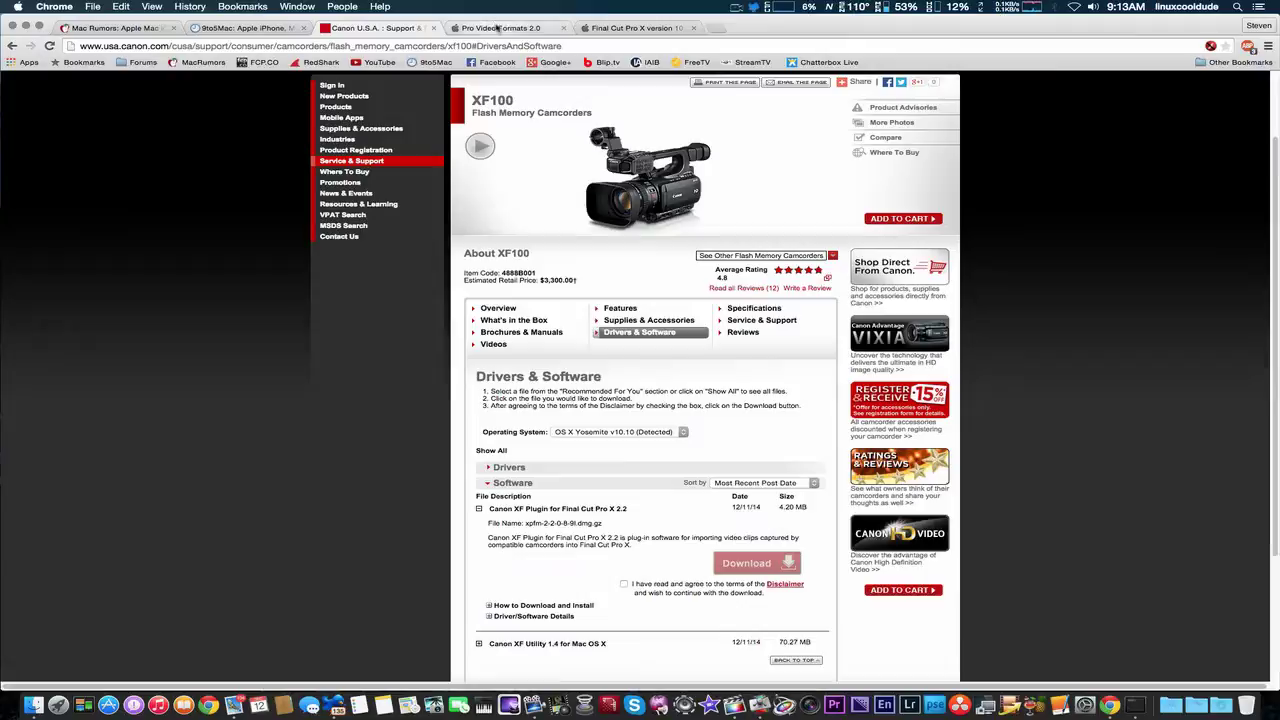
- On the Pro Video Formats 2.0 page, highlight the added MXF support paragraph and the MXF OP1a export line
click(499, 28)
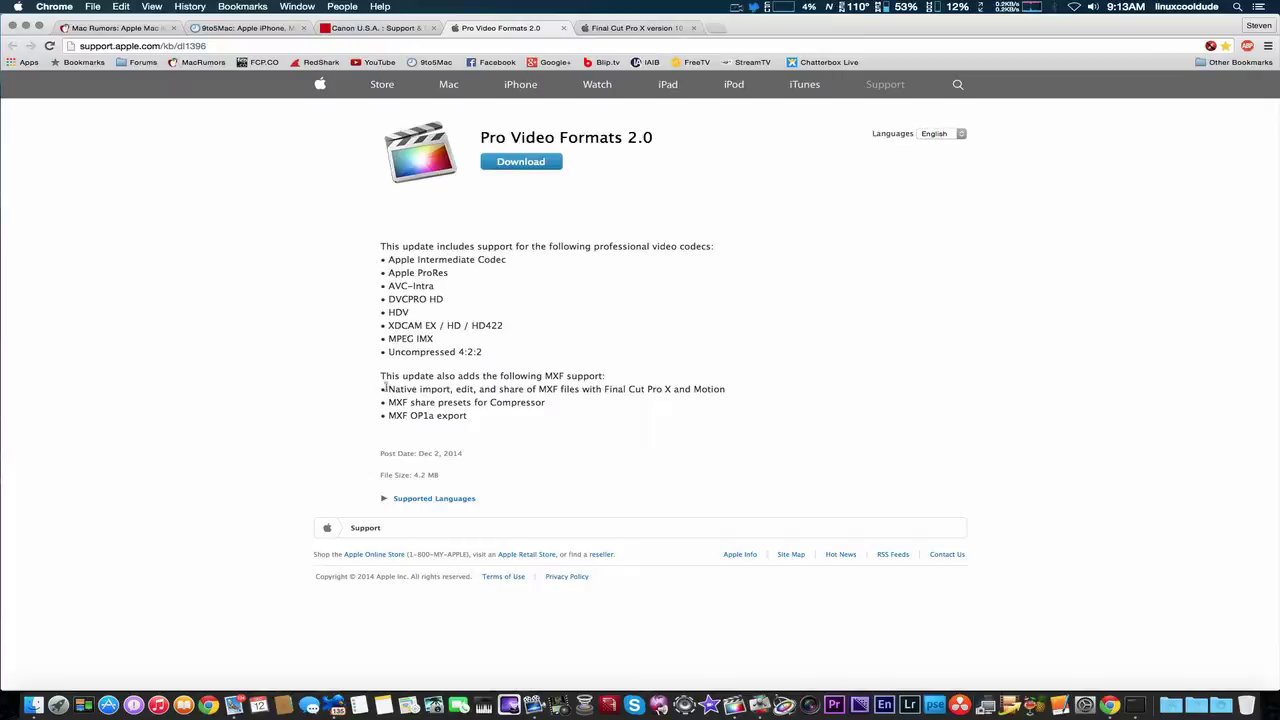
mouse_move(380, 376)
mouse_down()
mouse_move(487, 432)
mouse_move(481, 423)
mouse_up()
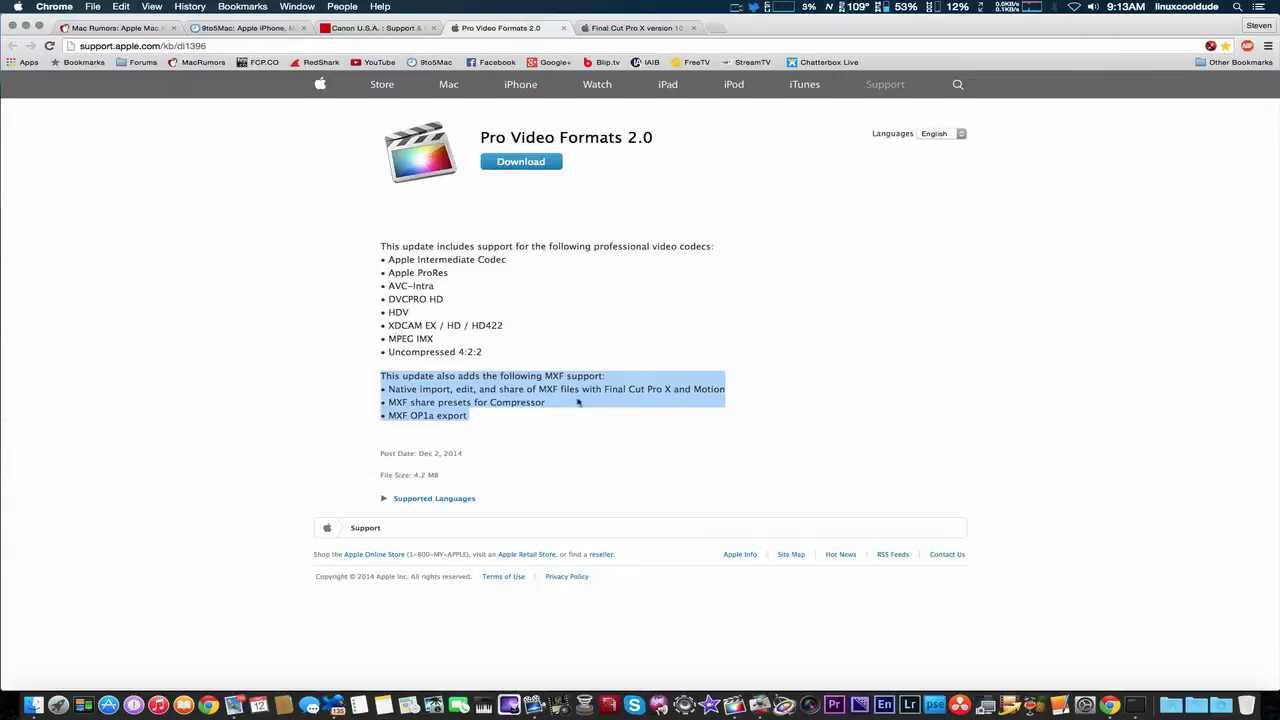
click(494, 417)
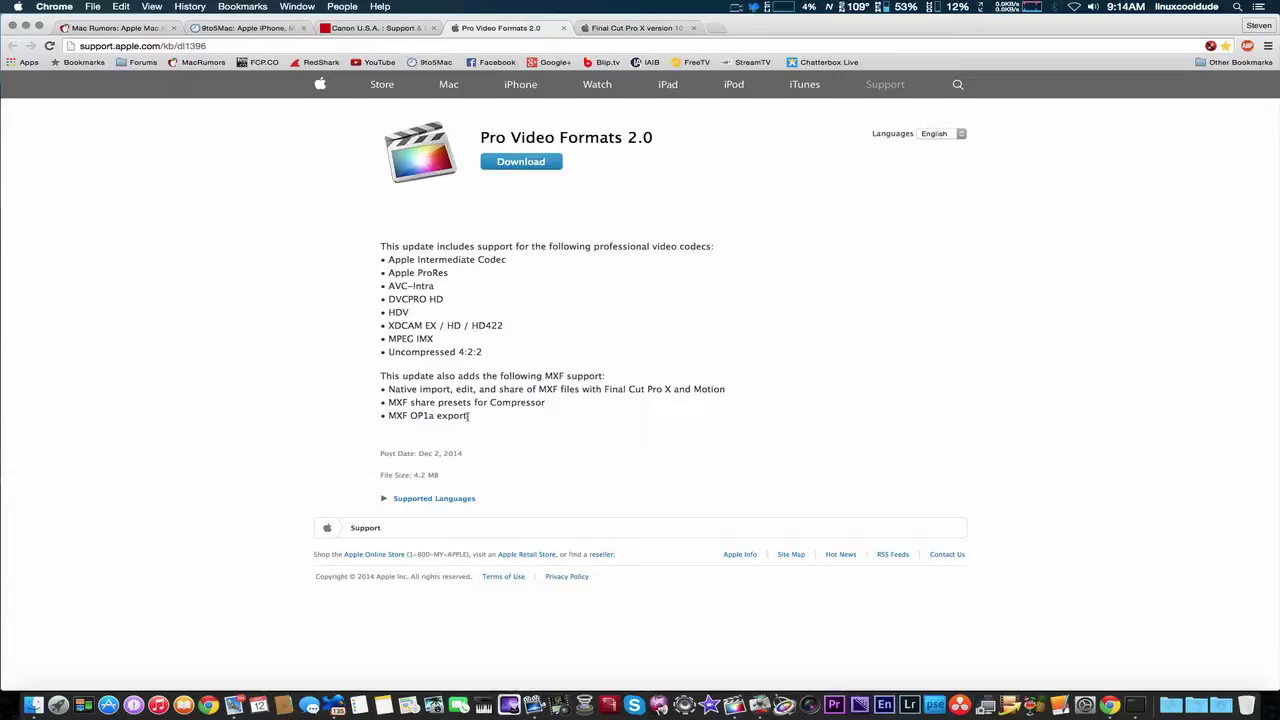
drag(467, 416, 389, 415)
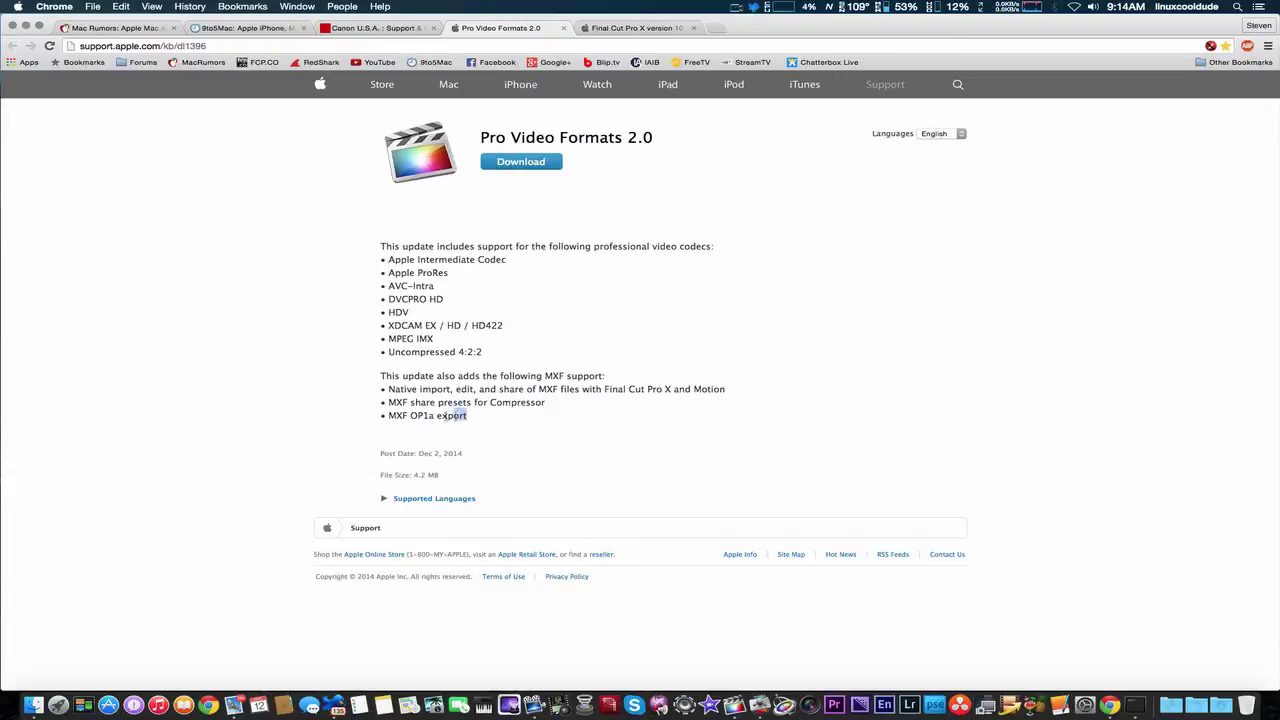
click(288, 410)
- Switch to the Final Cut Pro X release notes and highlight the 10.1.4 heading
click(632, 28)
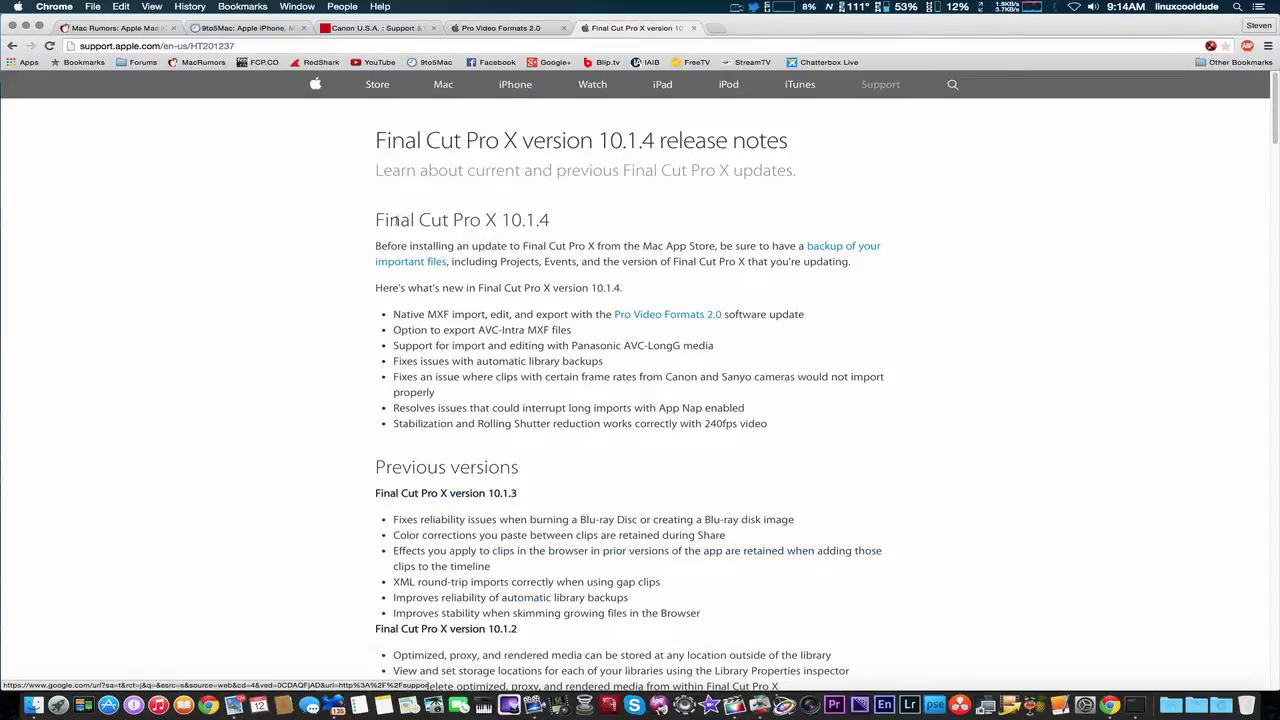
drag(376, 220, 557, 218)
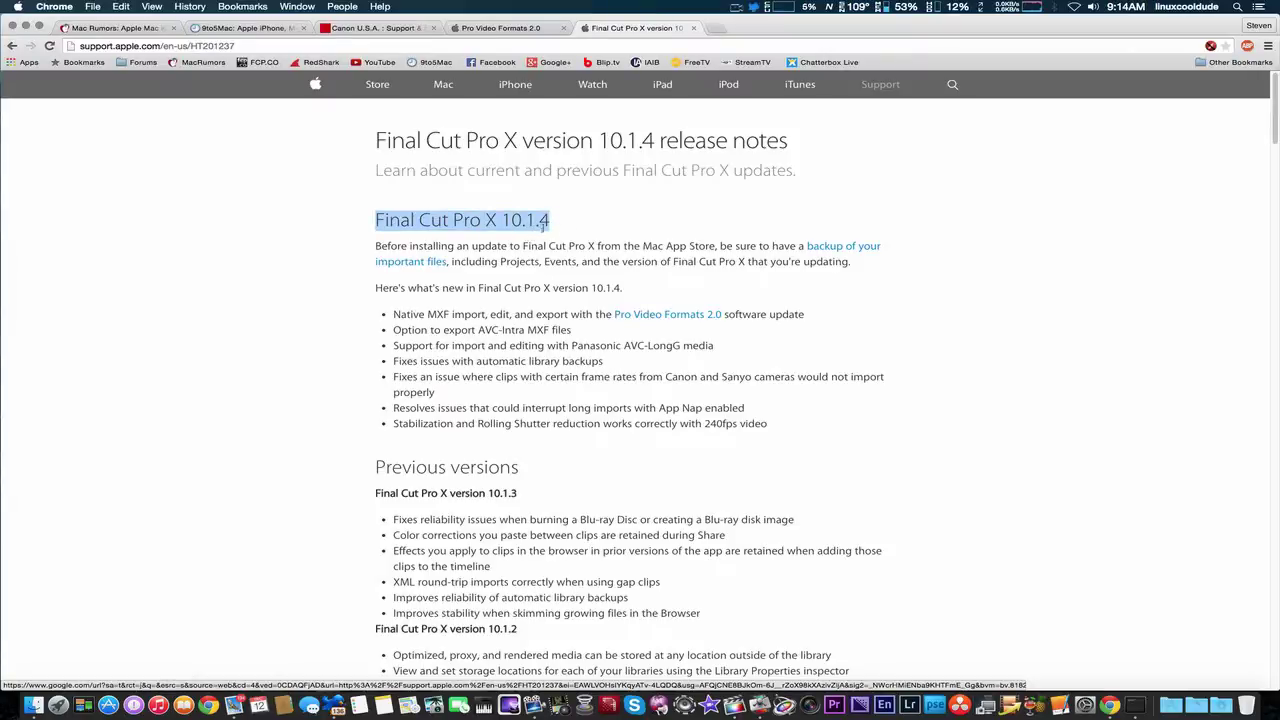
click(338, 341)
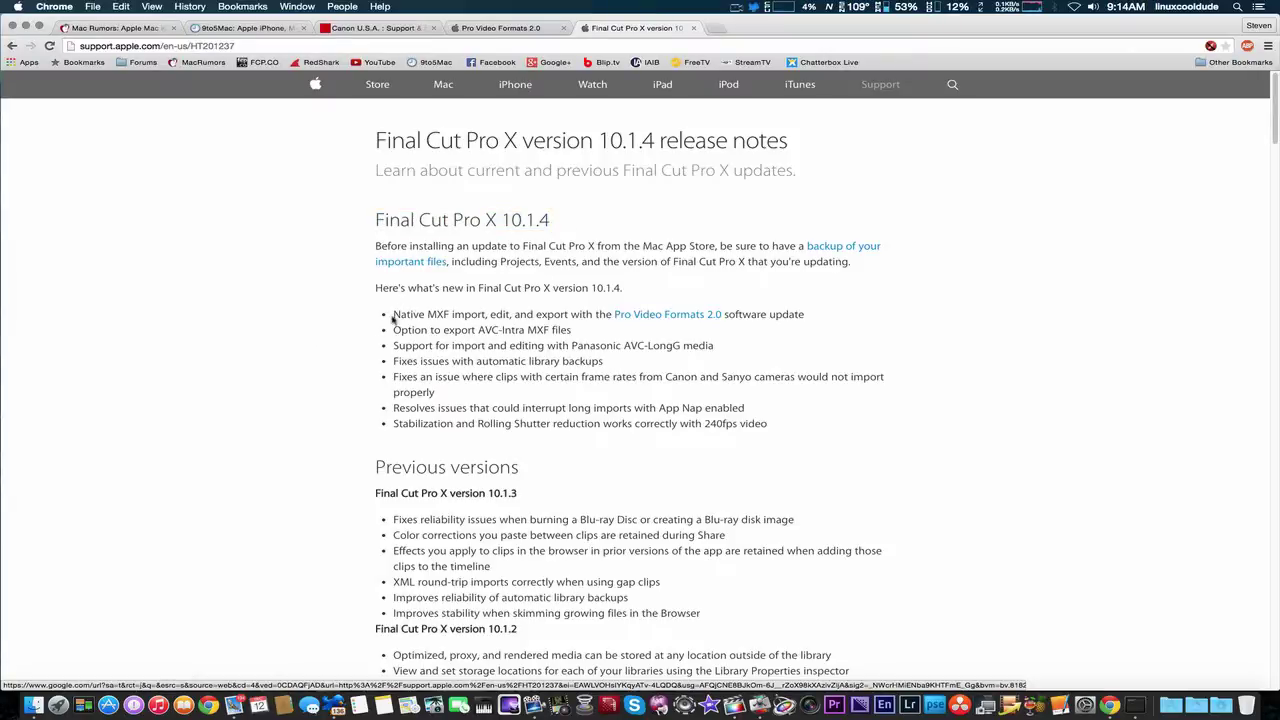
- Highlight the native MXF import, edit, and export line in the 10.1.4 notes
drag(393, 314, 644, 314)
click(490, 311)
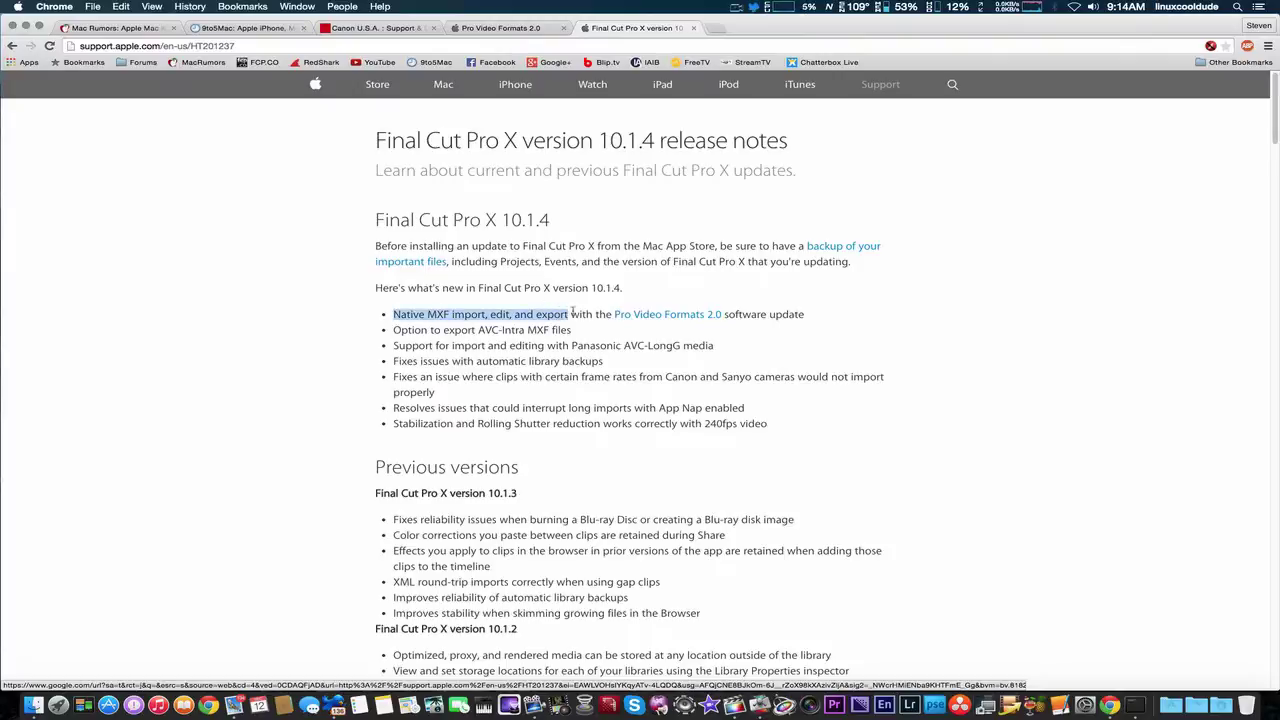
click(685, 309)
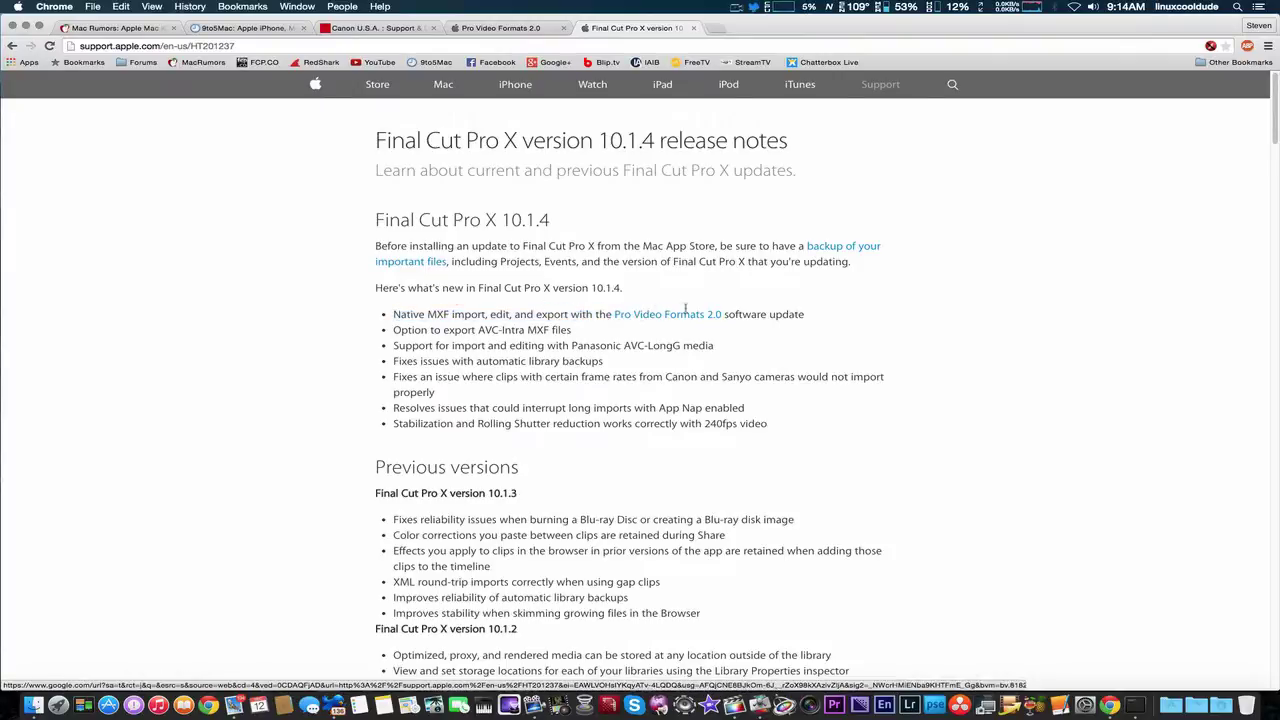
triple_click(808, 312)
click(825, 314)
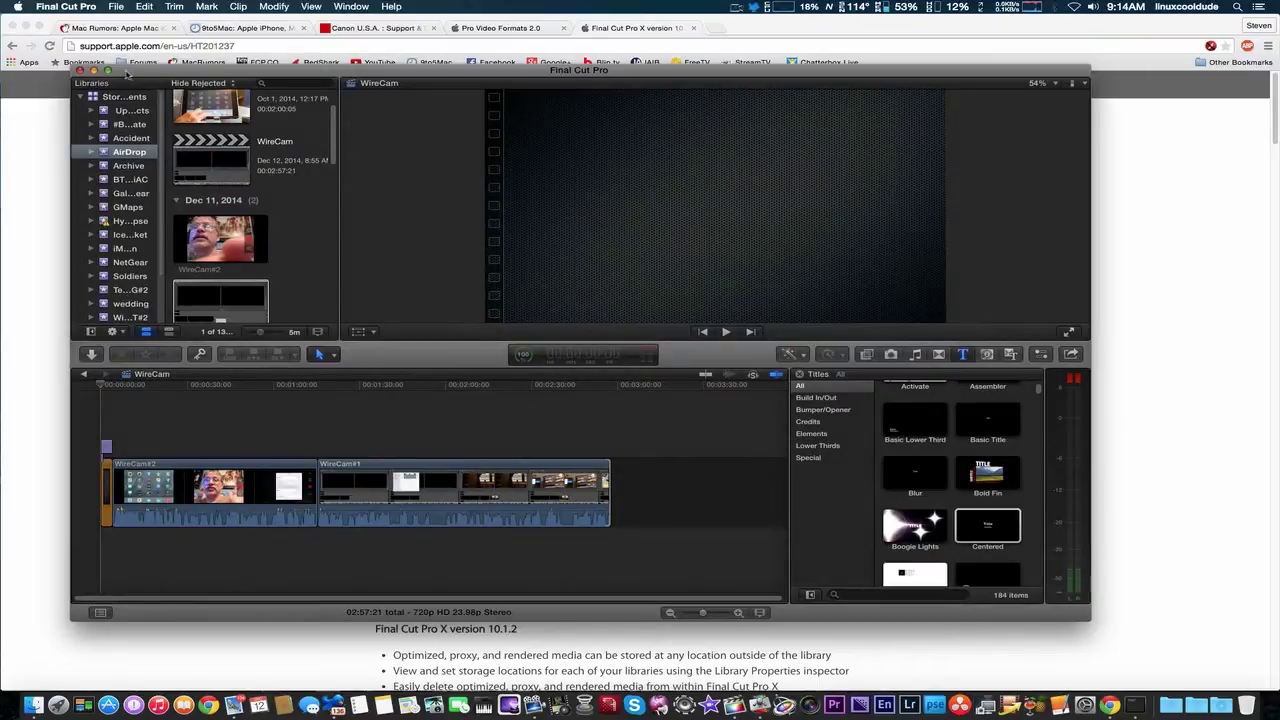
- Make the WireCam project full screen and show its share destinations list
drag(115, 75, 105, 68)
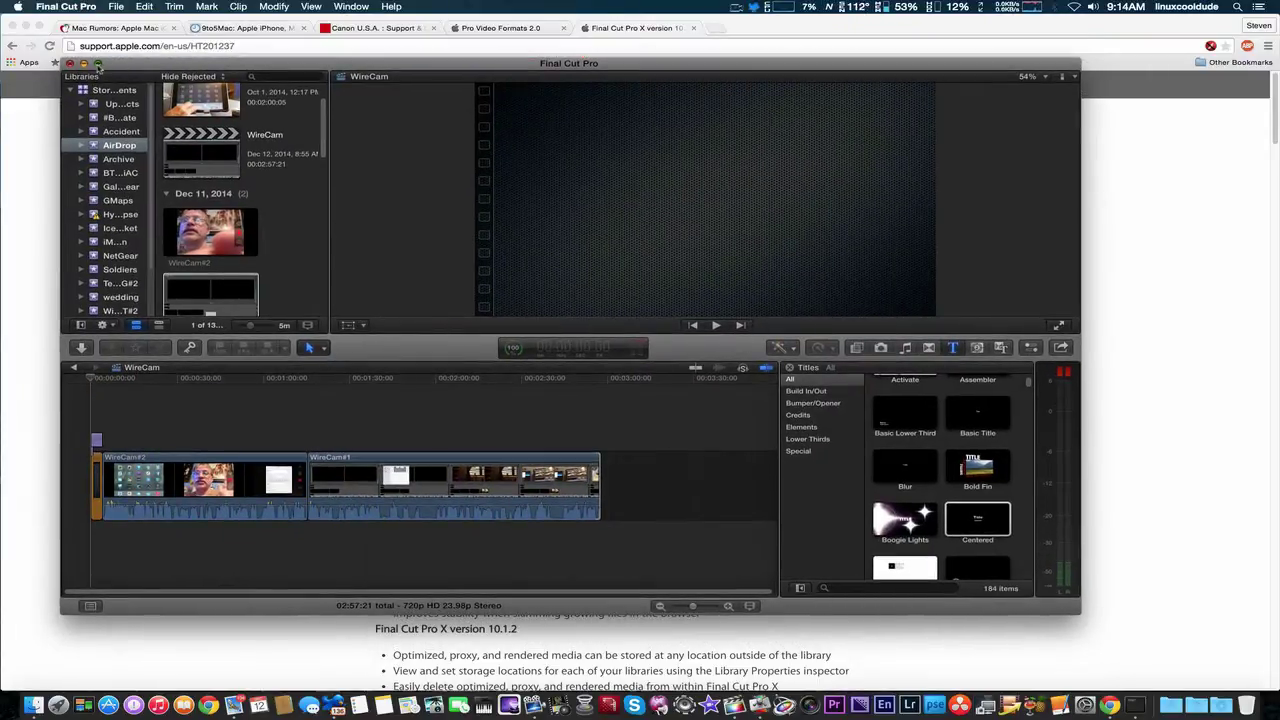
click(97, 64)
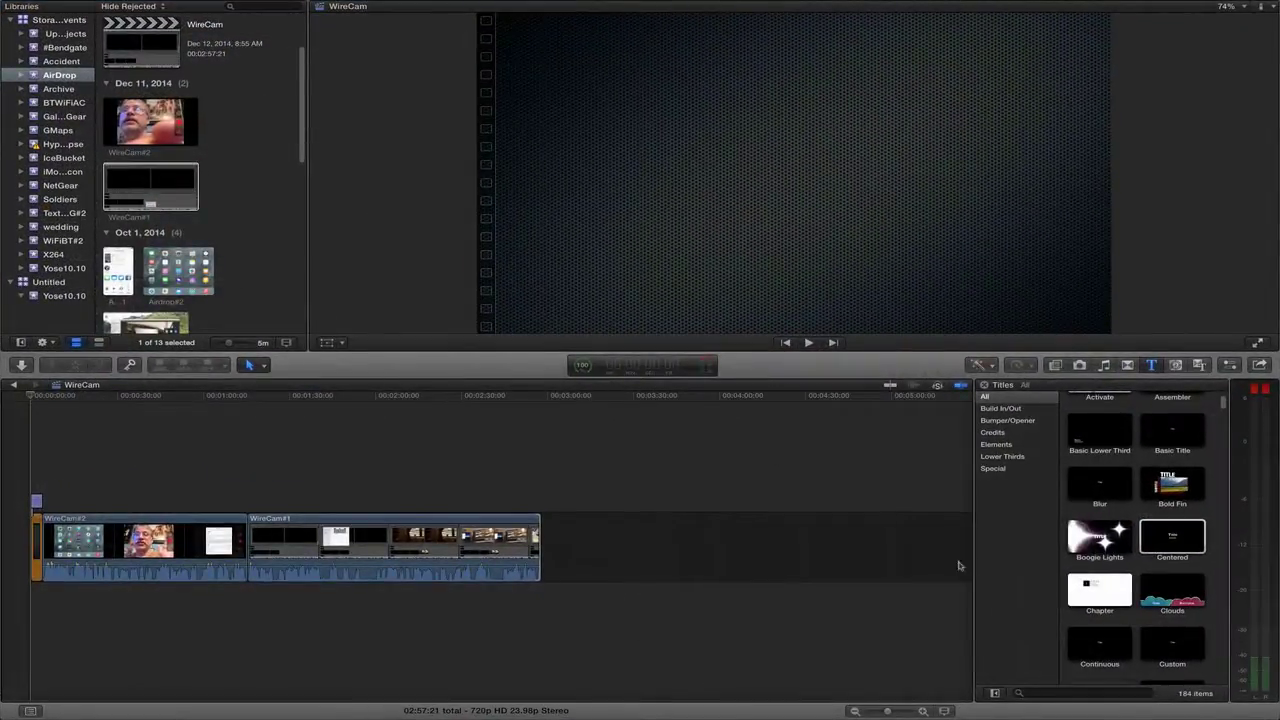
click(1261, 364)
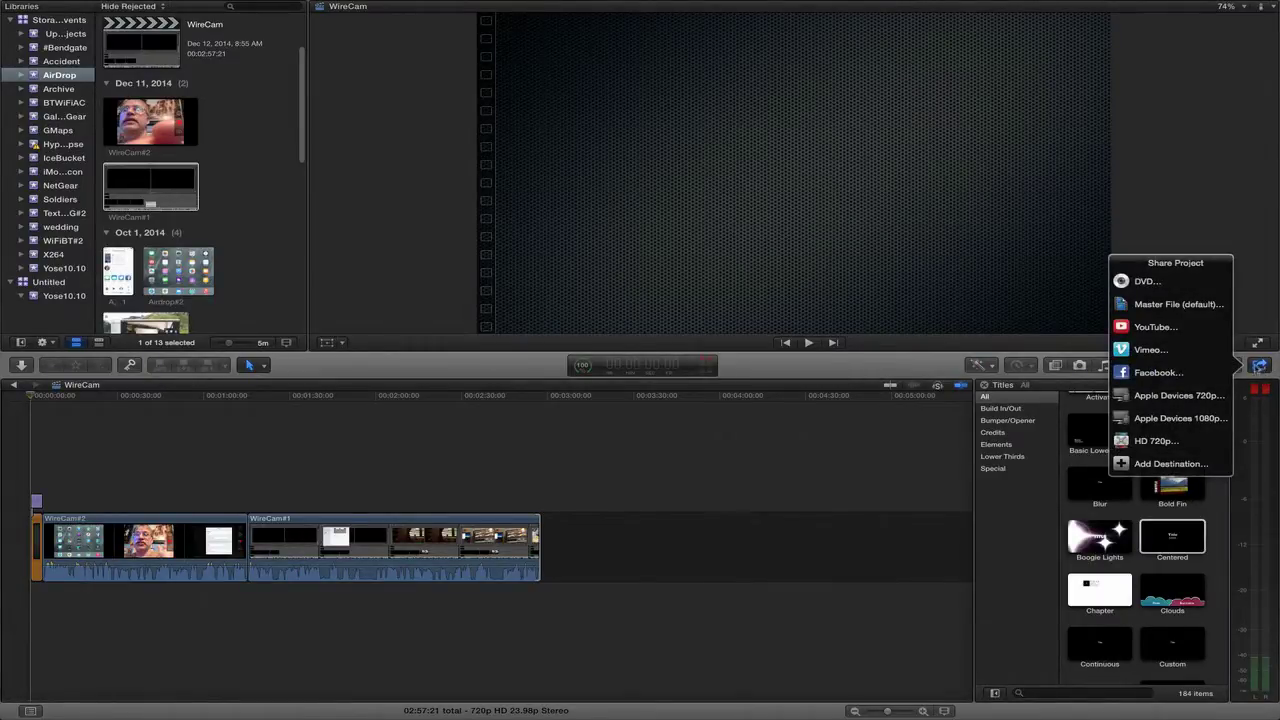
- Review the Add Destination settings, close them, and bring back the share destinations list
click(1175, 466)
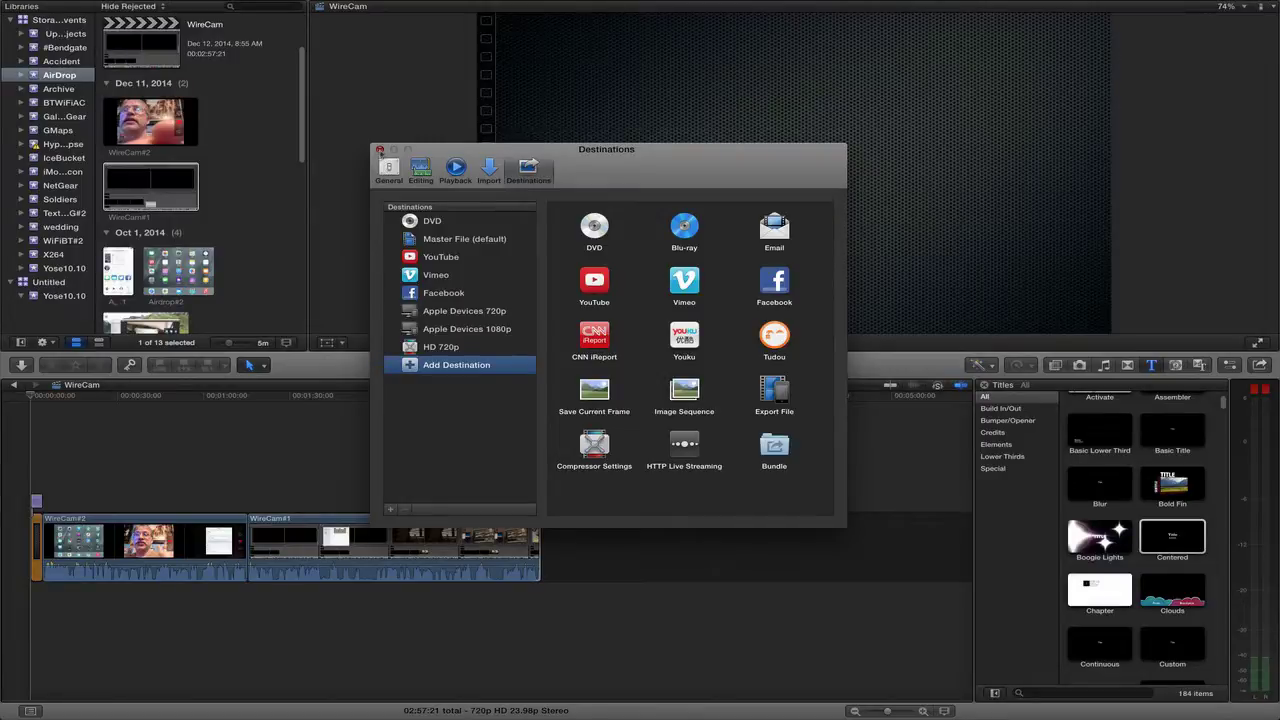
click(380, 150)
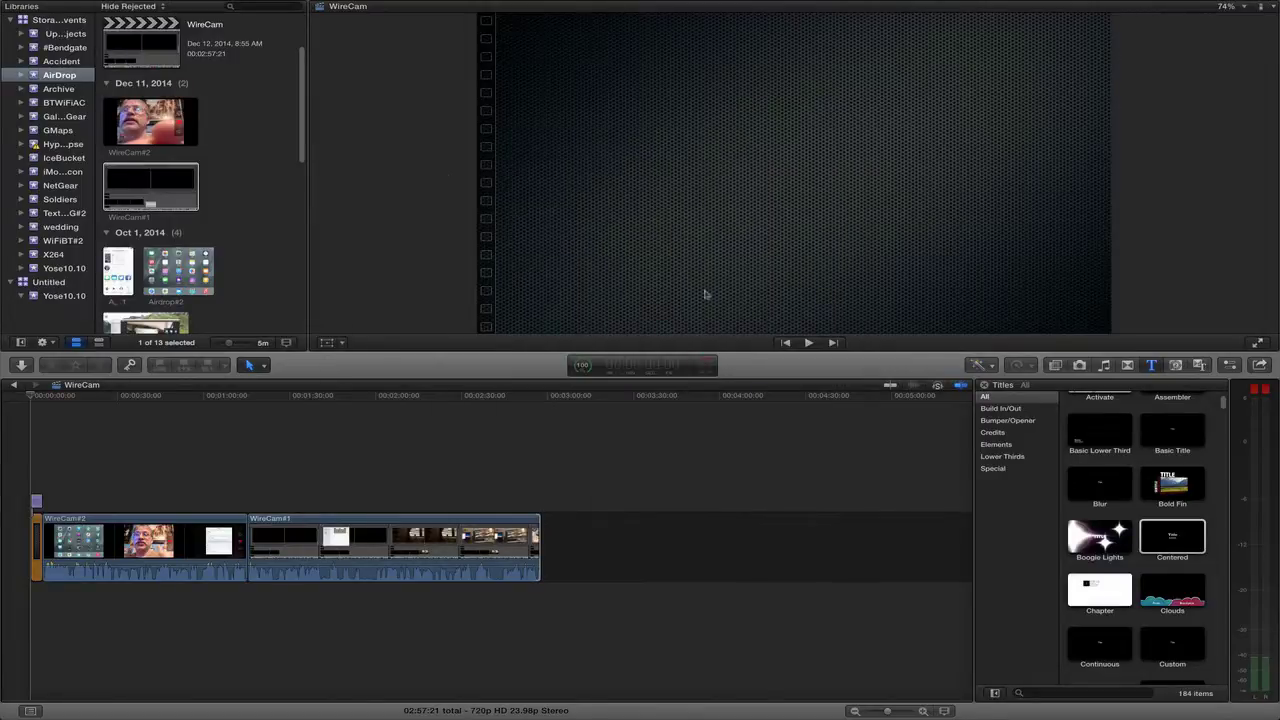
click(1260, 365)
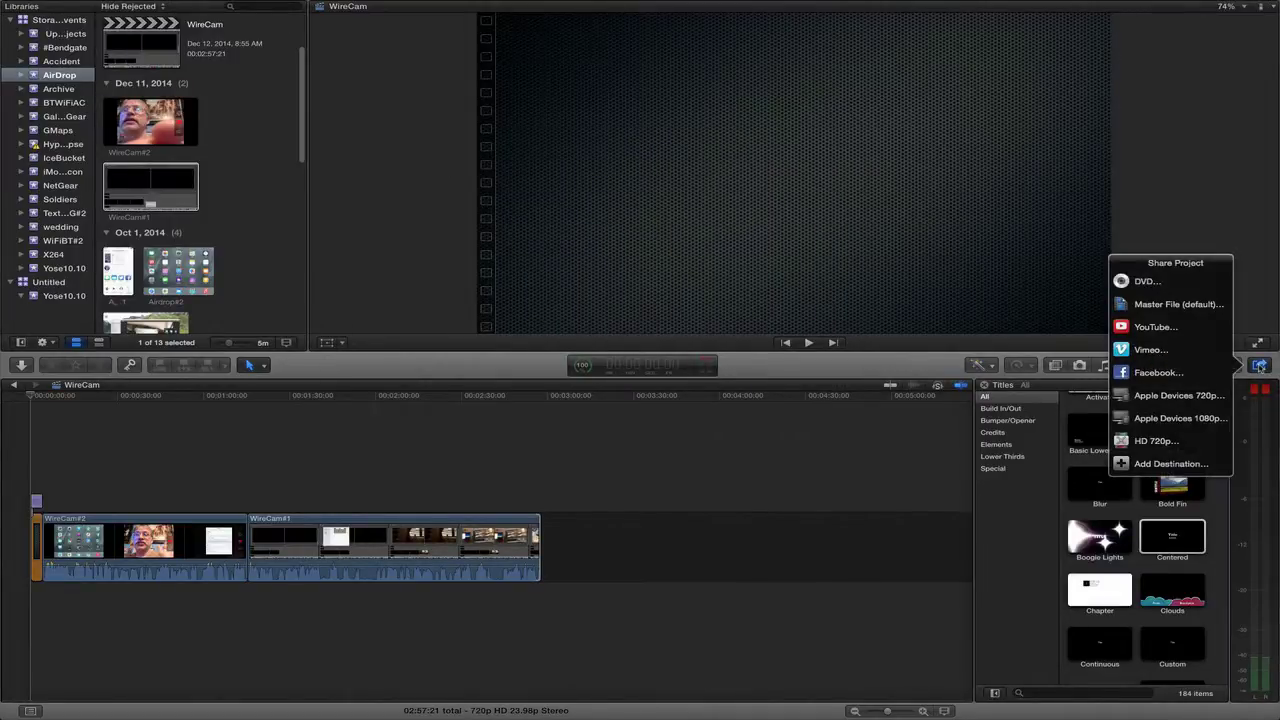
- Start an HD 720p share and browse the export preset chooser from its settings
click(1189, 444)
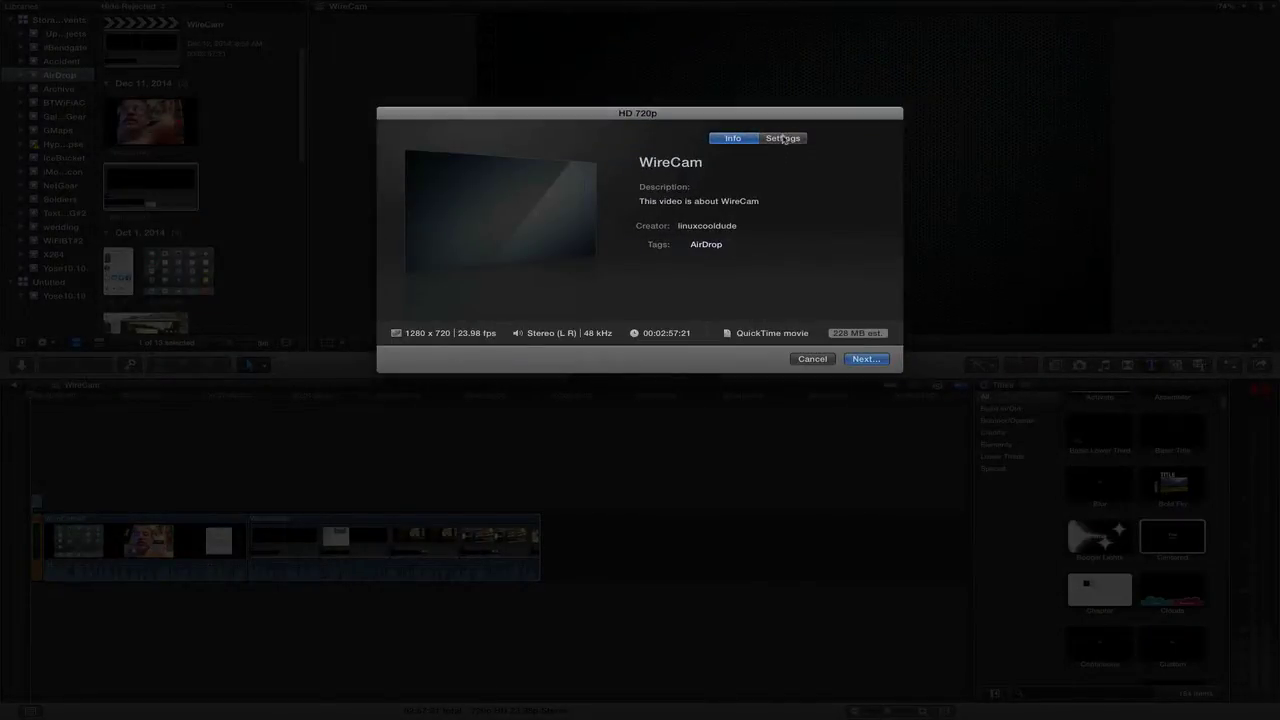
click(783, 138)
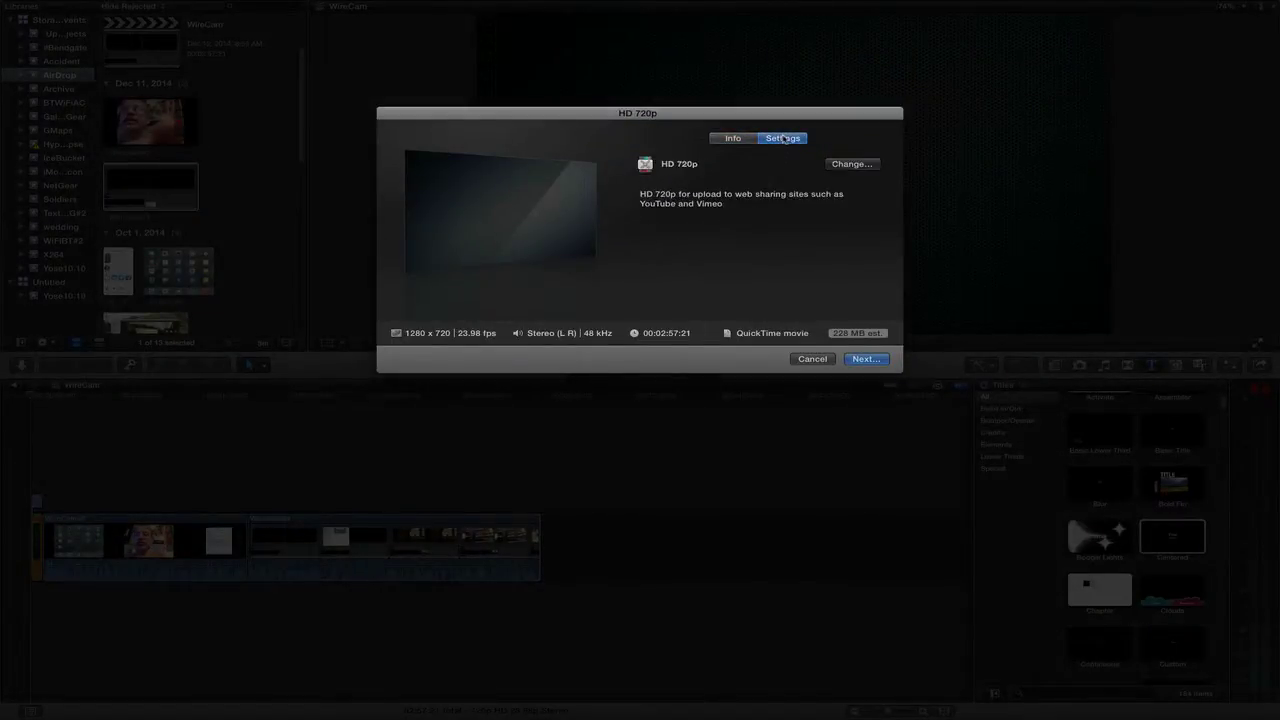
click(855, 164)
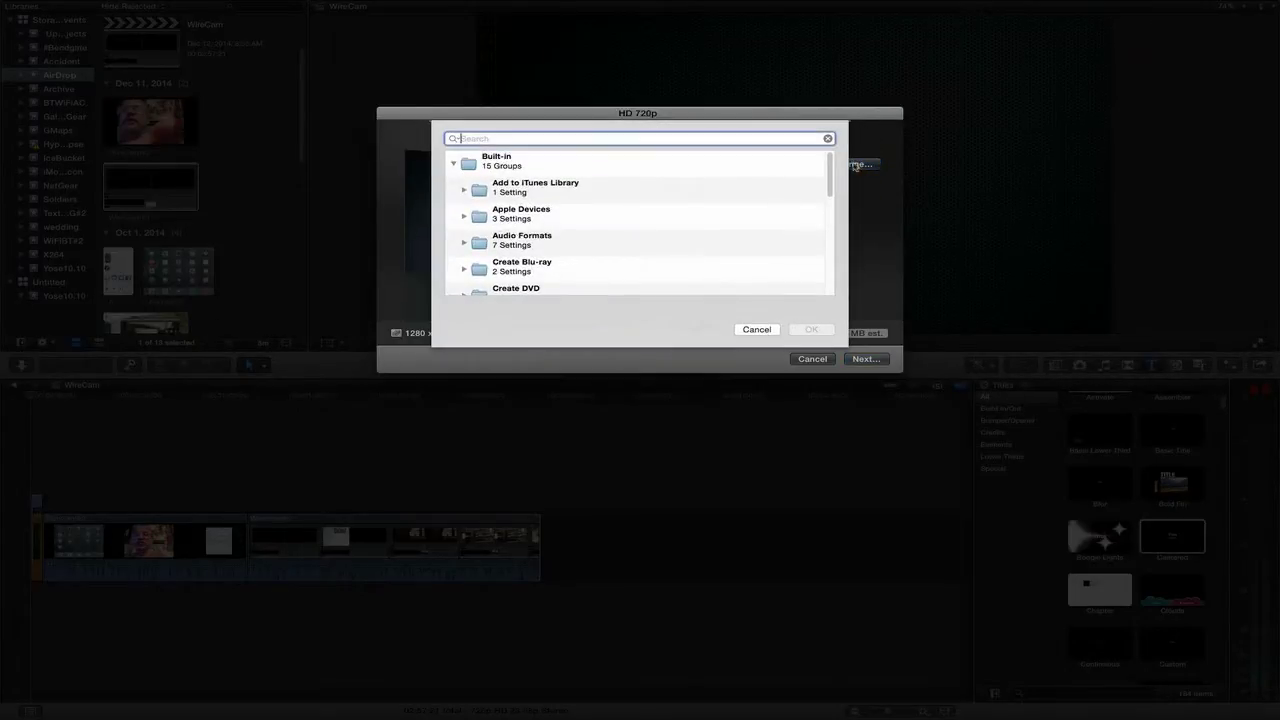
scroll(684, 235, down, 3)
scroll(684, 235, down, 4)
scroll(684, 235, down, 4)
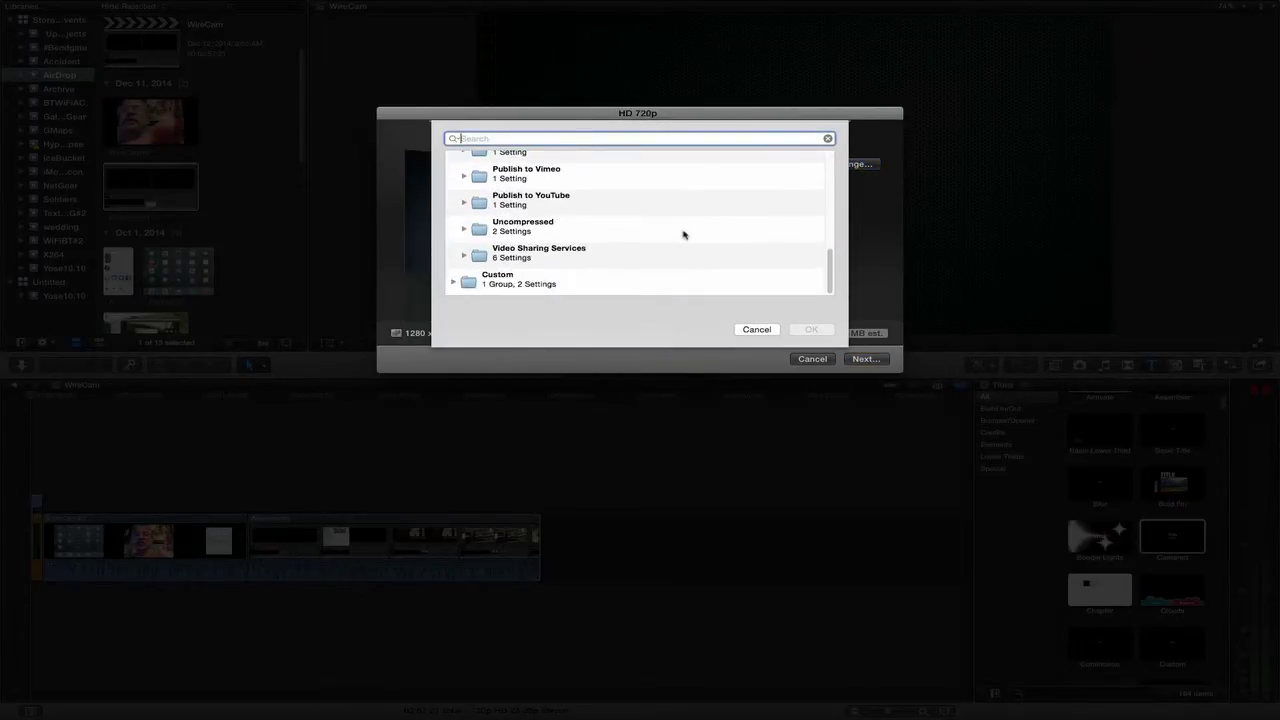
scroll(684, 235, up, 10)
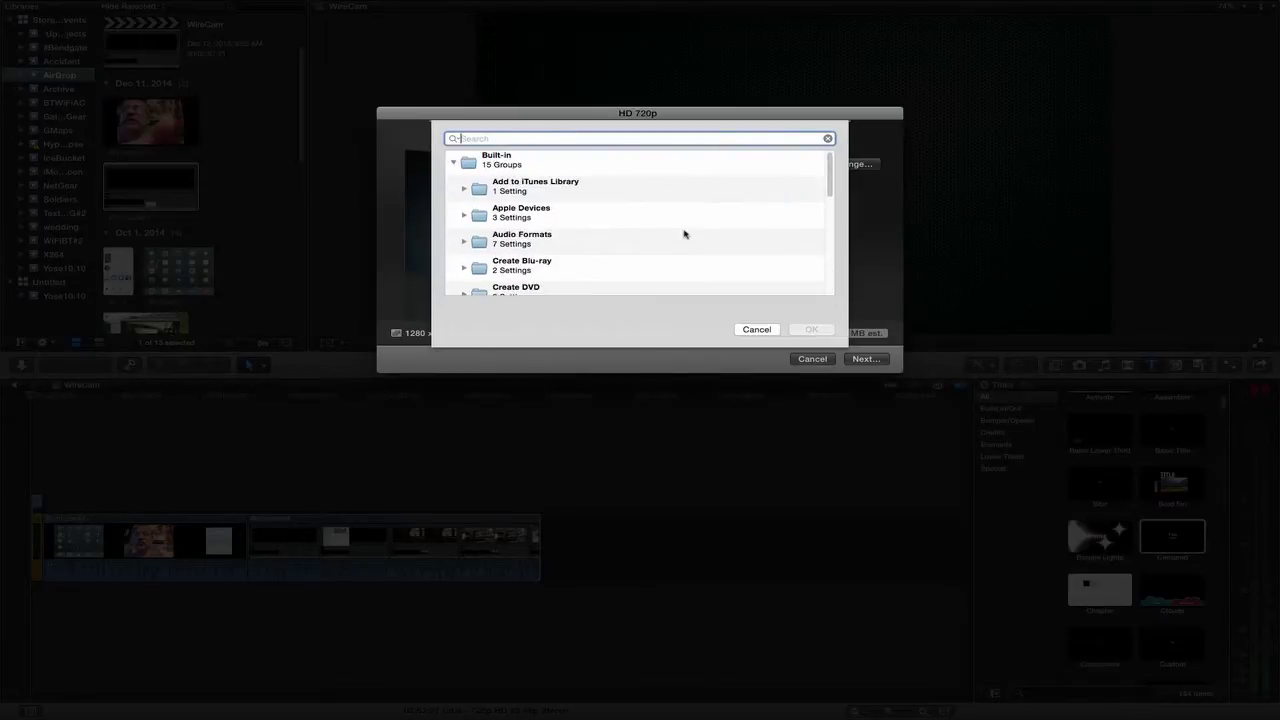
scroll(684, 235, down, 2)
scroll(684, 234, down, 1)
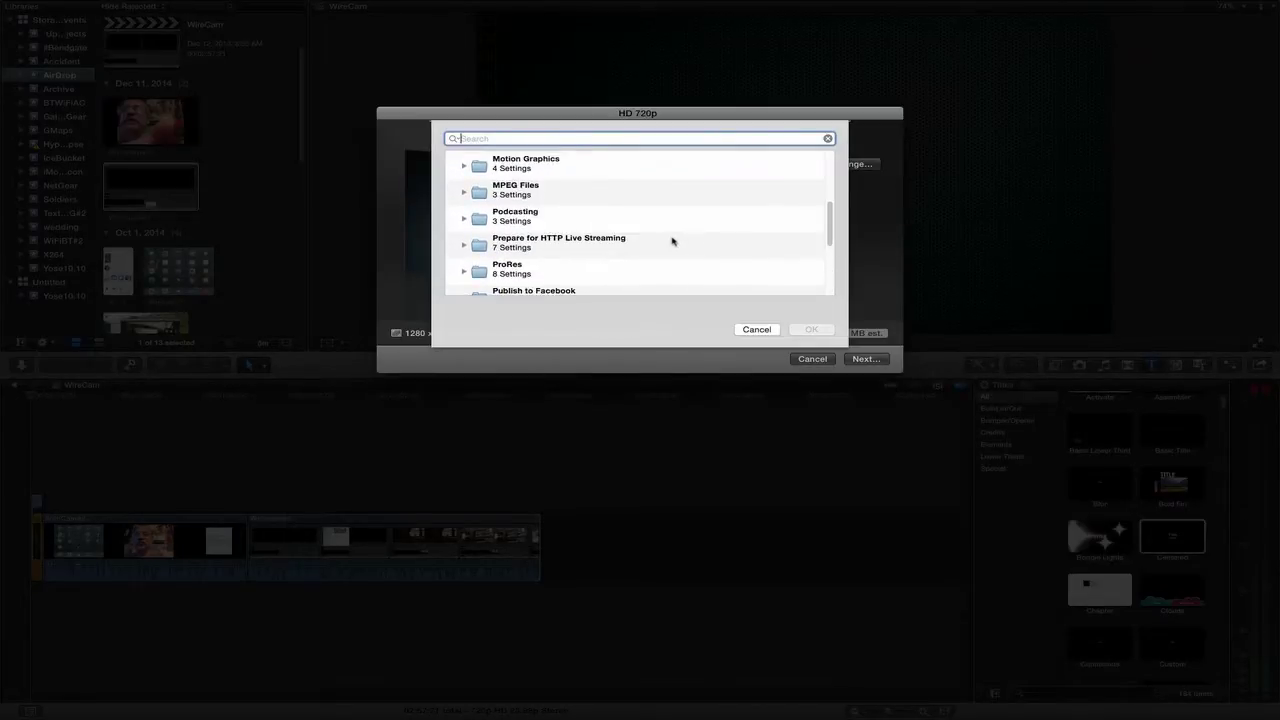
scroll(673, 241, down, 5)
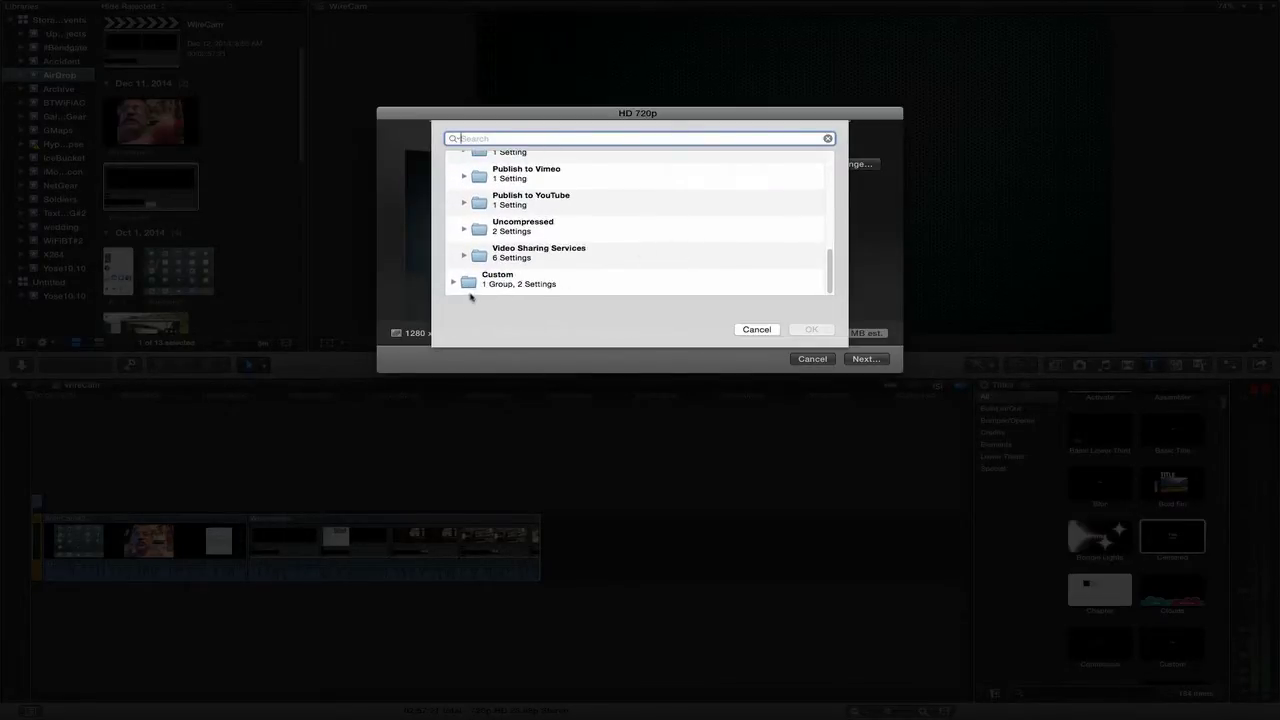
- Expand Custom > MXF to browse its eight frame-rate groups, then cancel the picker and share
click(453, 284)
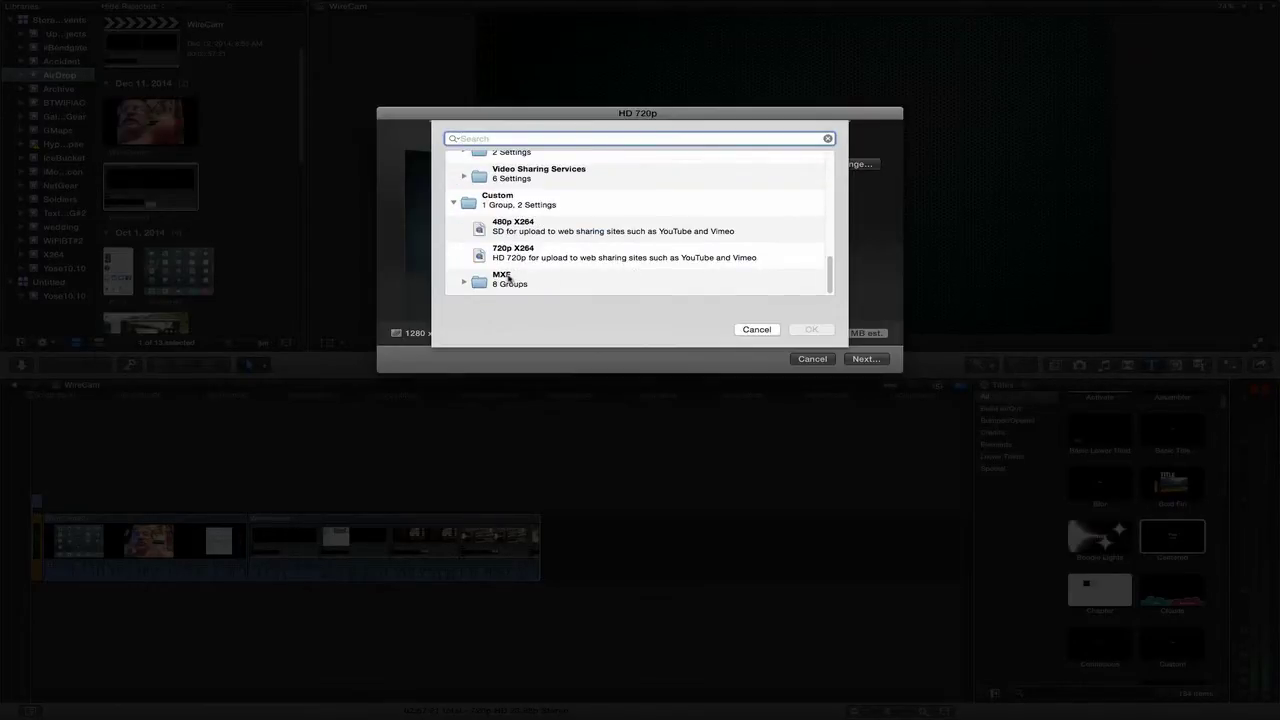
click(509, 279)
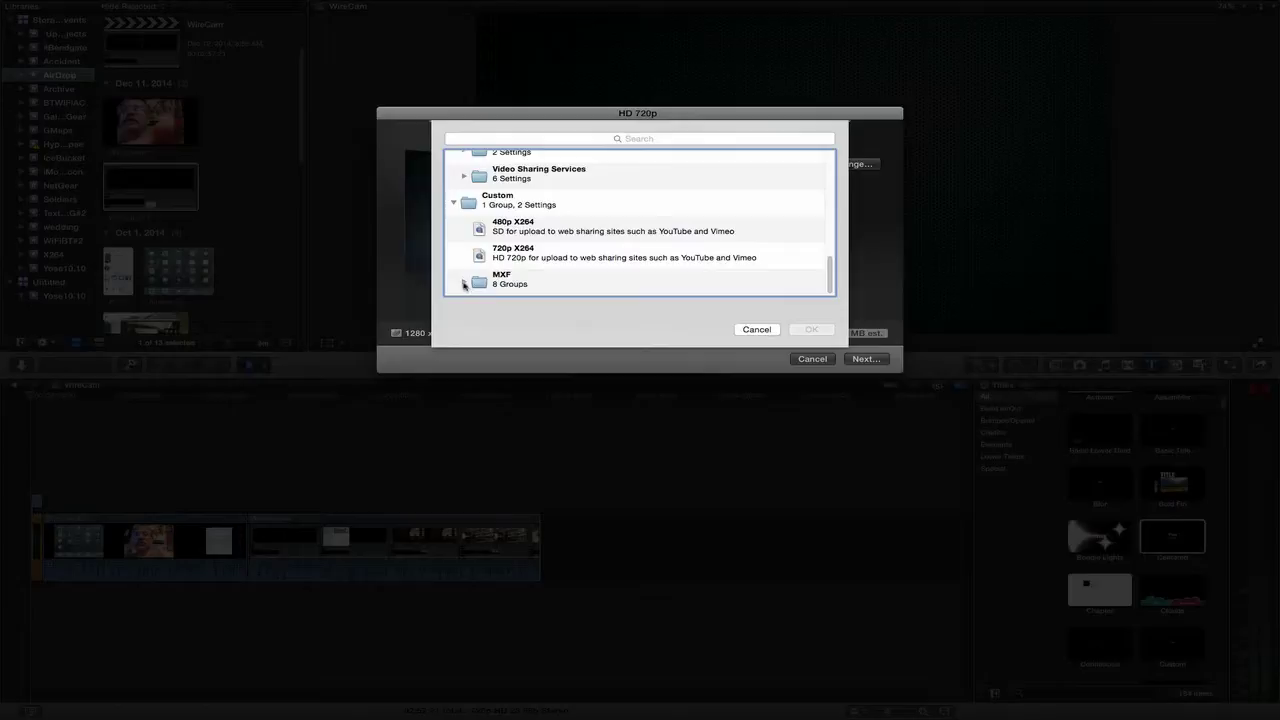
click(464, 285)
scroll(549, 281, down, 2)
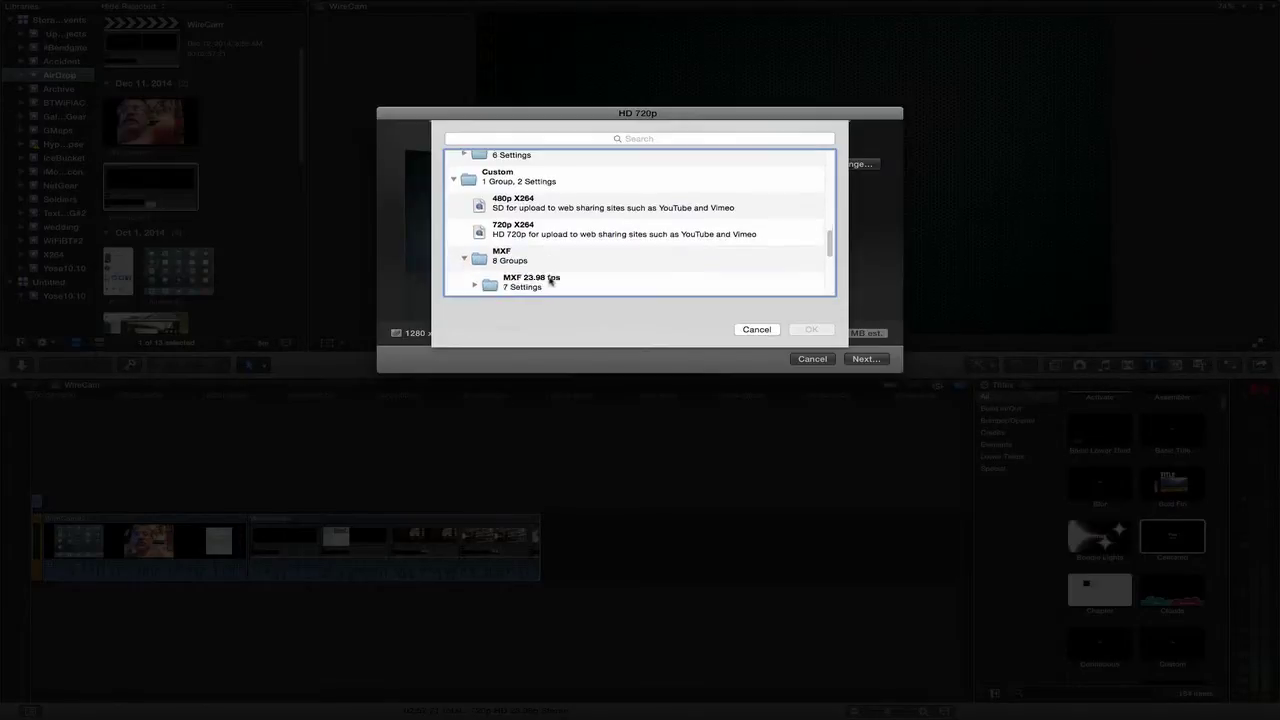
scroll(549, 281, down, 2)
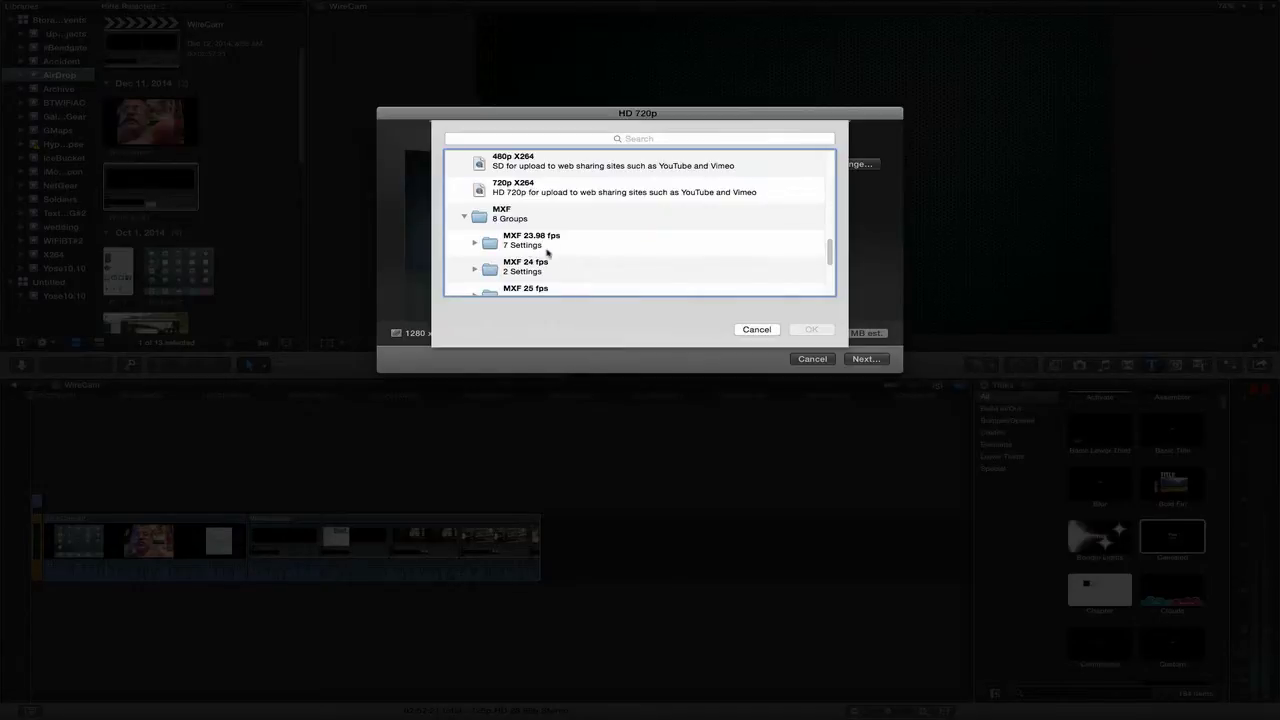
scroll(558, 254, down, 1)
scroll(560, 254, down, 1)
scroll(560, 254, down, 1)
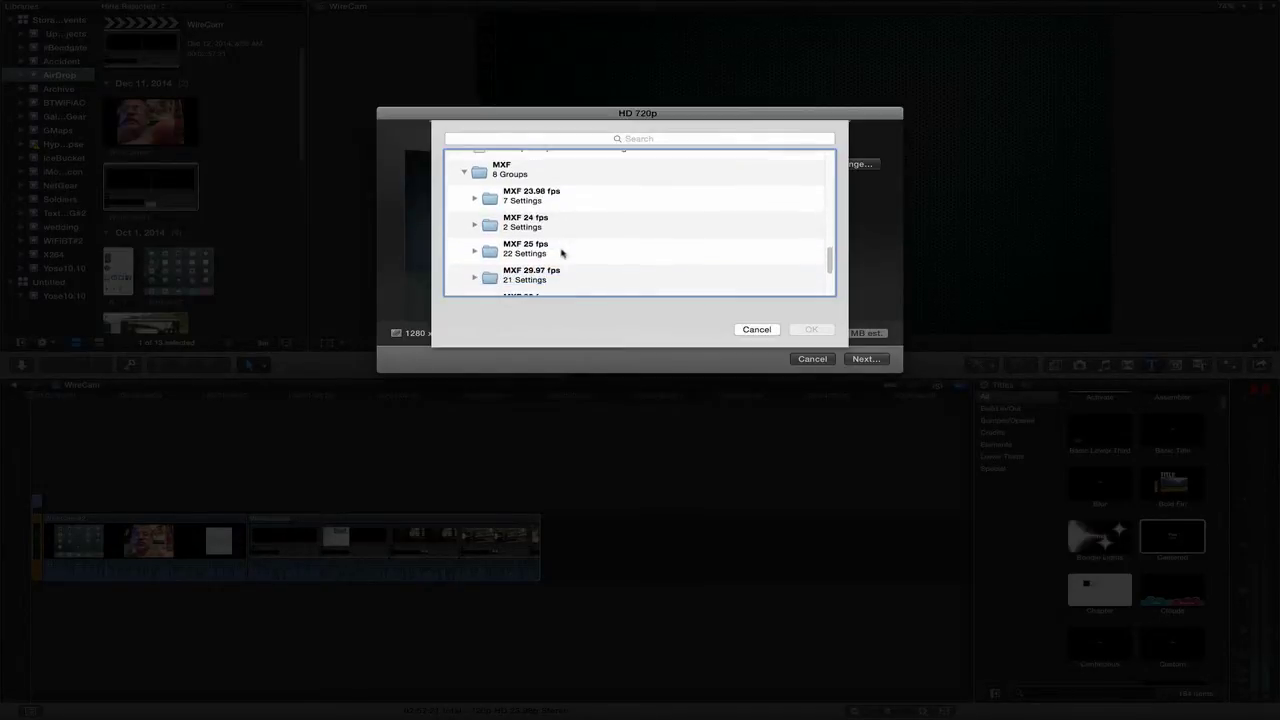
scroll(562, 254, down, 2)
scroll(583, 257, down, 1)
scroll(591, 263, down, 1)
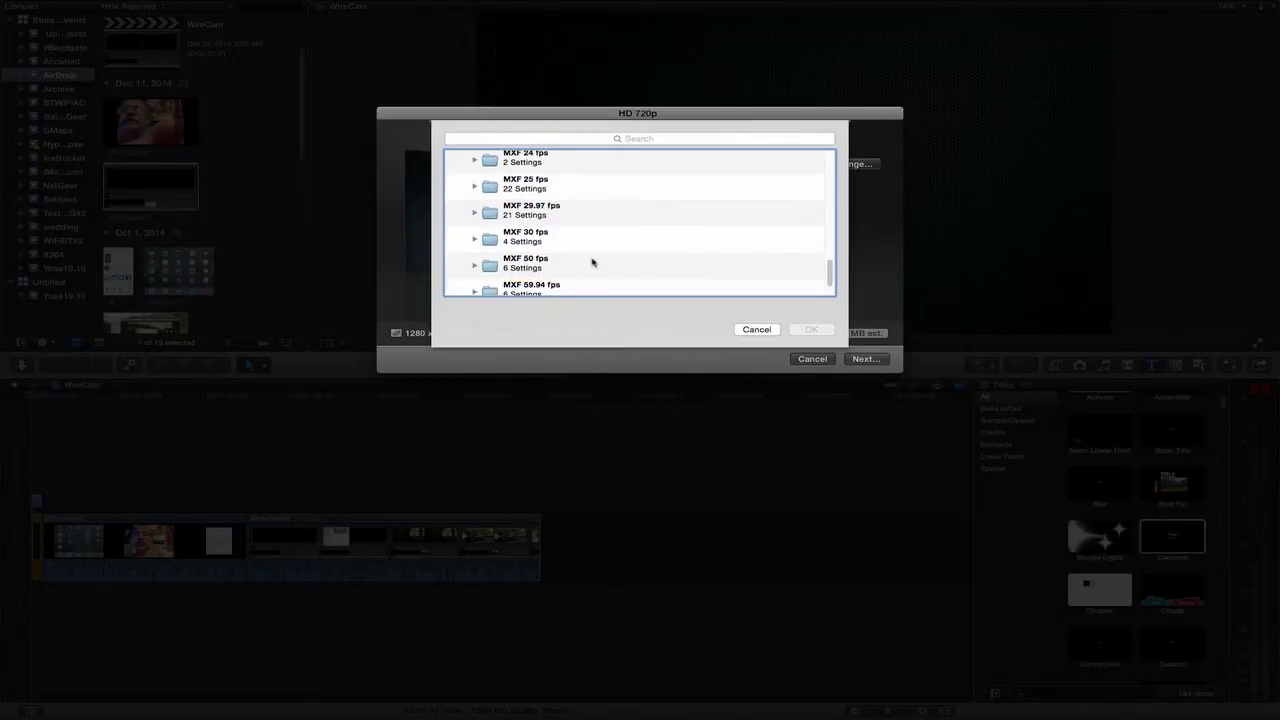
scroll(592, 262, down, 1)
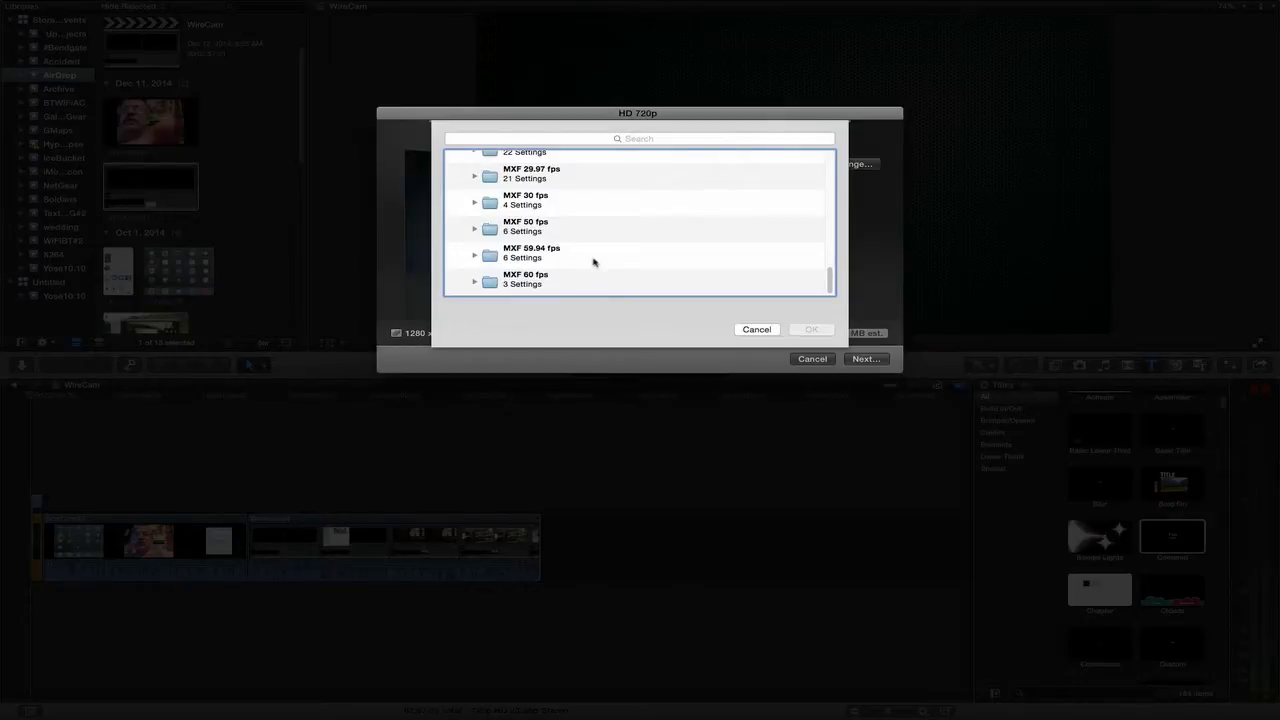
scroll(593, 262, up, 1)
scroll(593, 262, up, 1)
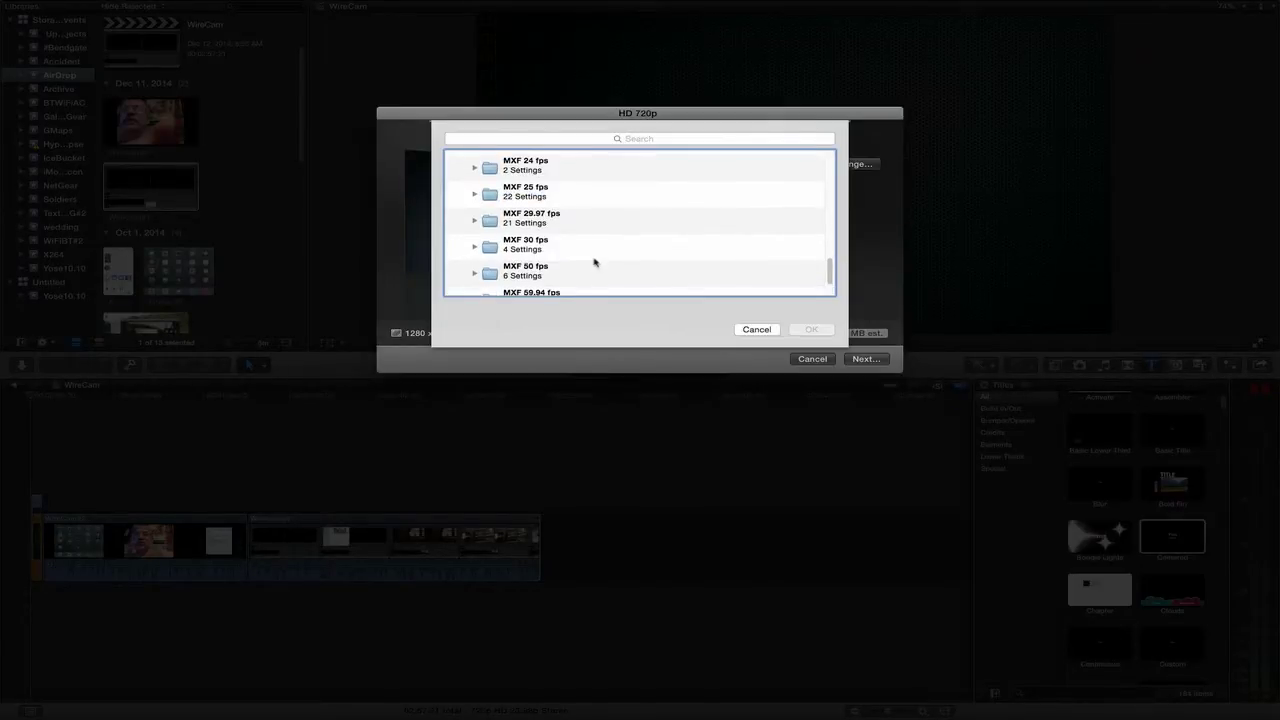
scroll(594, 262, up, 1)
scroll(596, 262, up, 1)
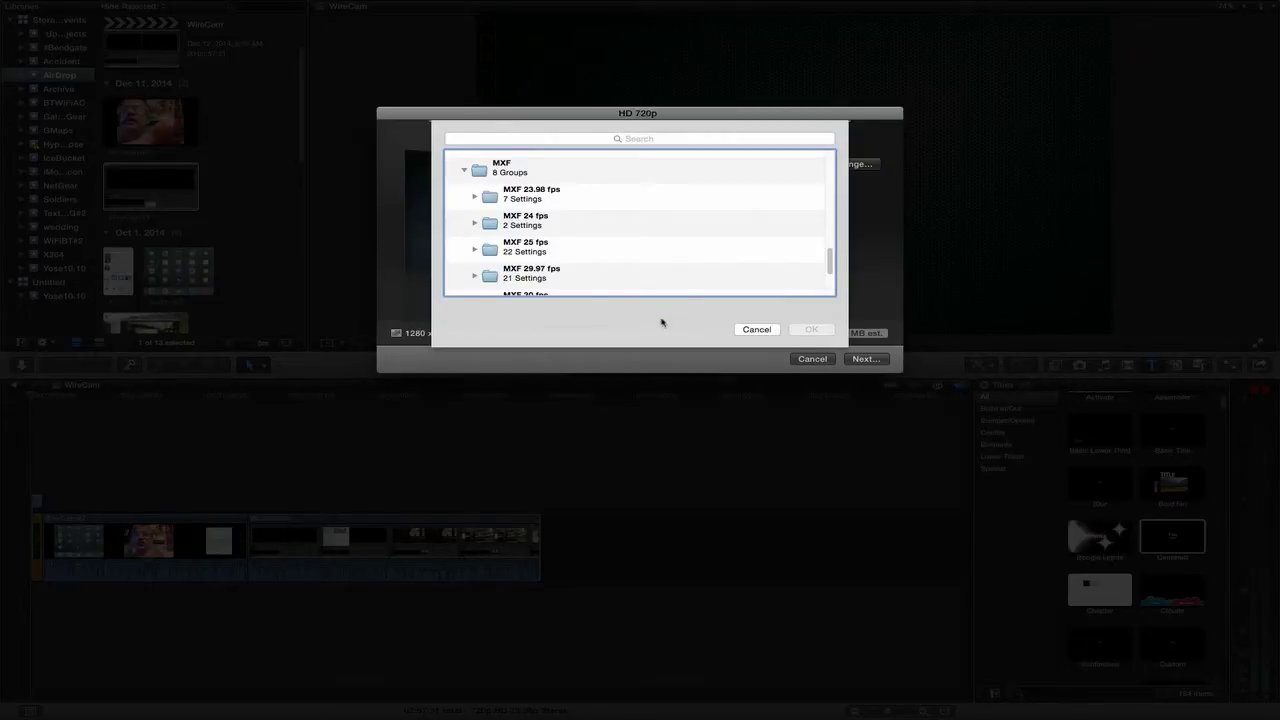
click(756, 329)
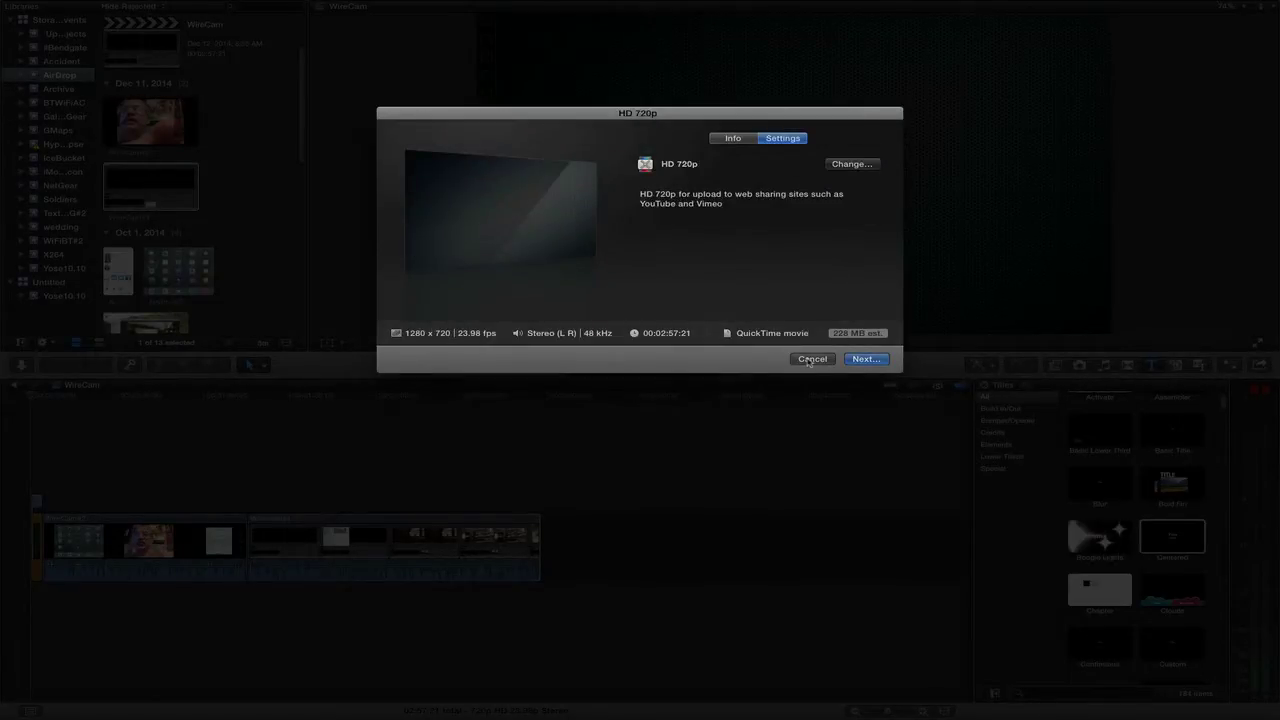
click(811, 359)
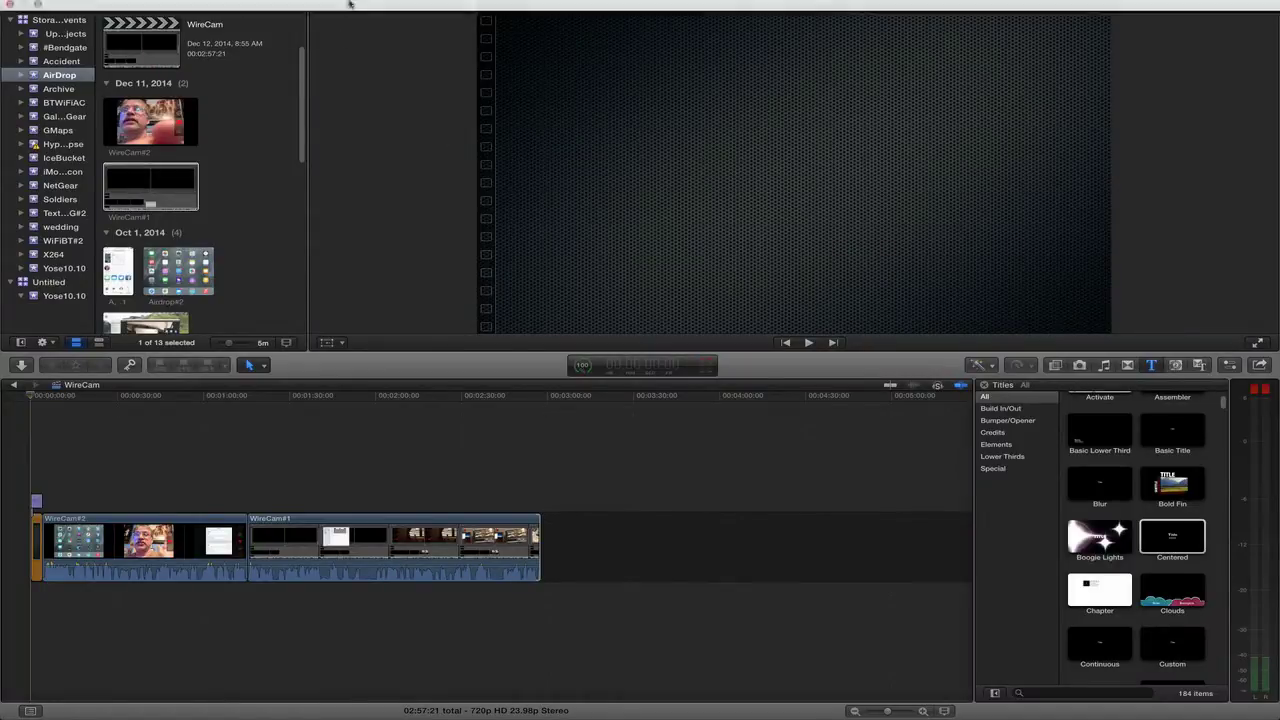
mouse_move(38, 3)
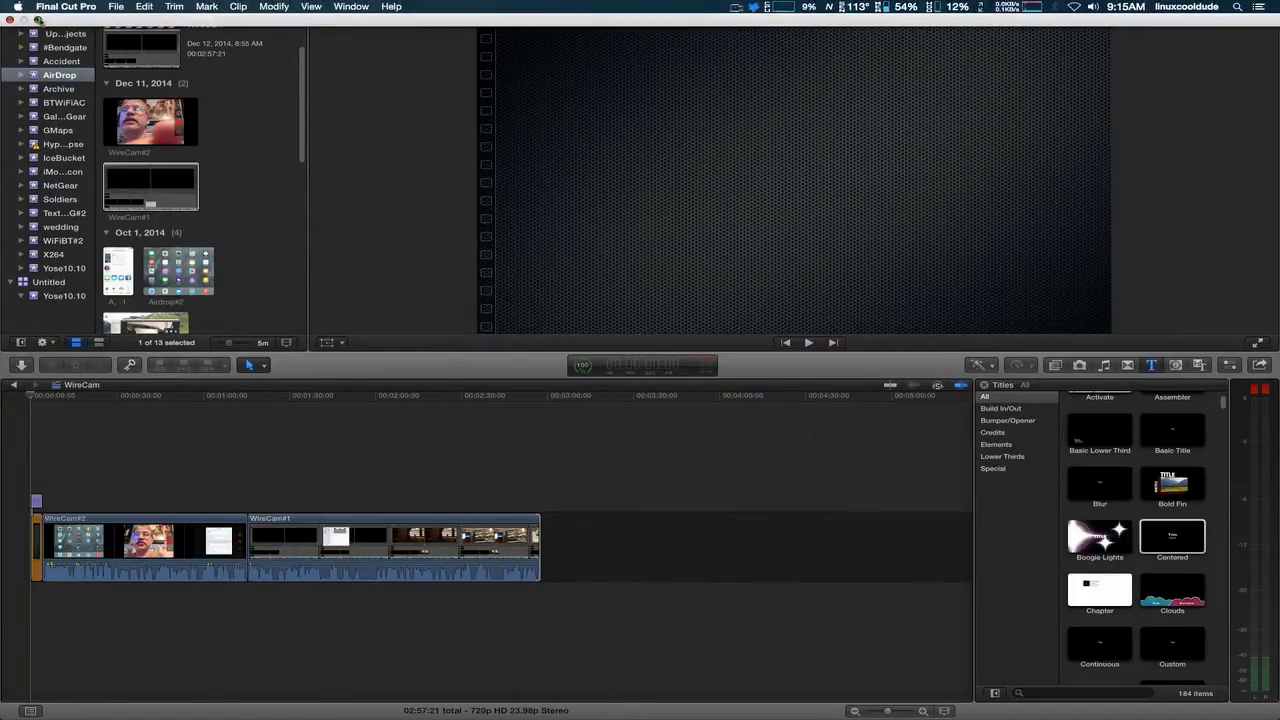
- Leave full screen, then in Compressor's Settings sidebar select the Custom MXF group
click(38, 19)
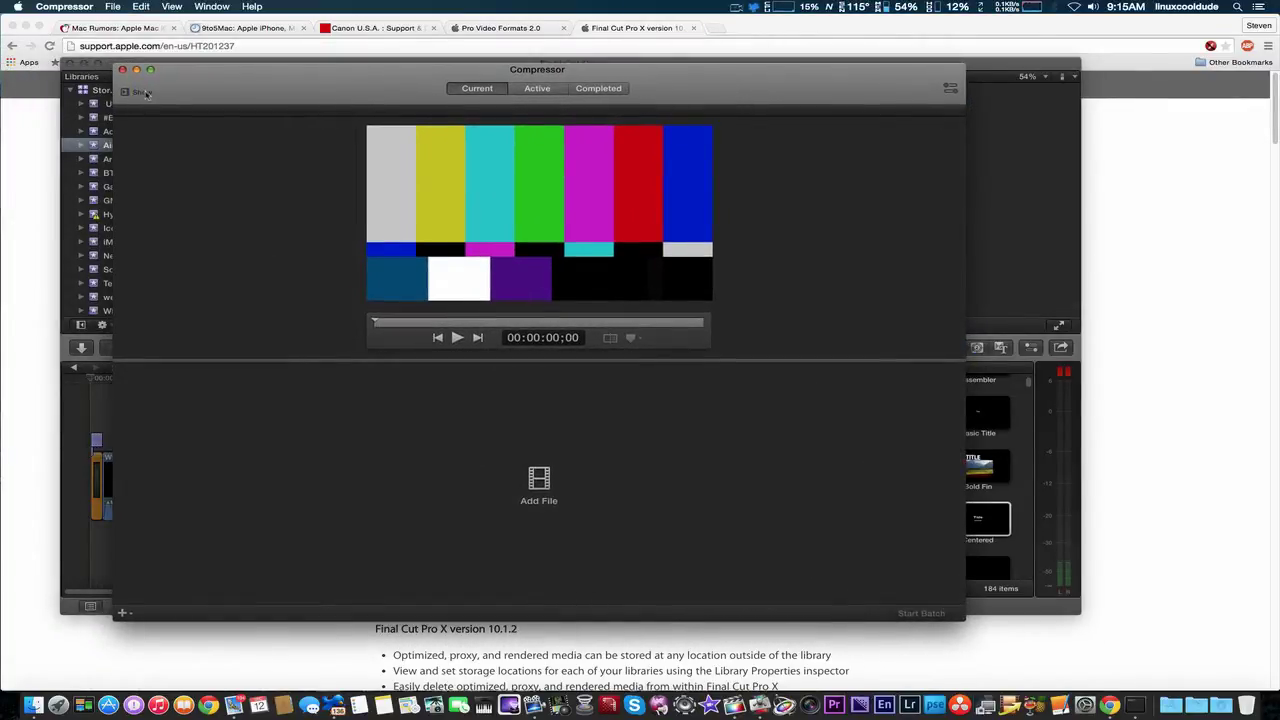
click(135, 92)
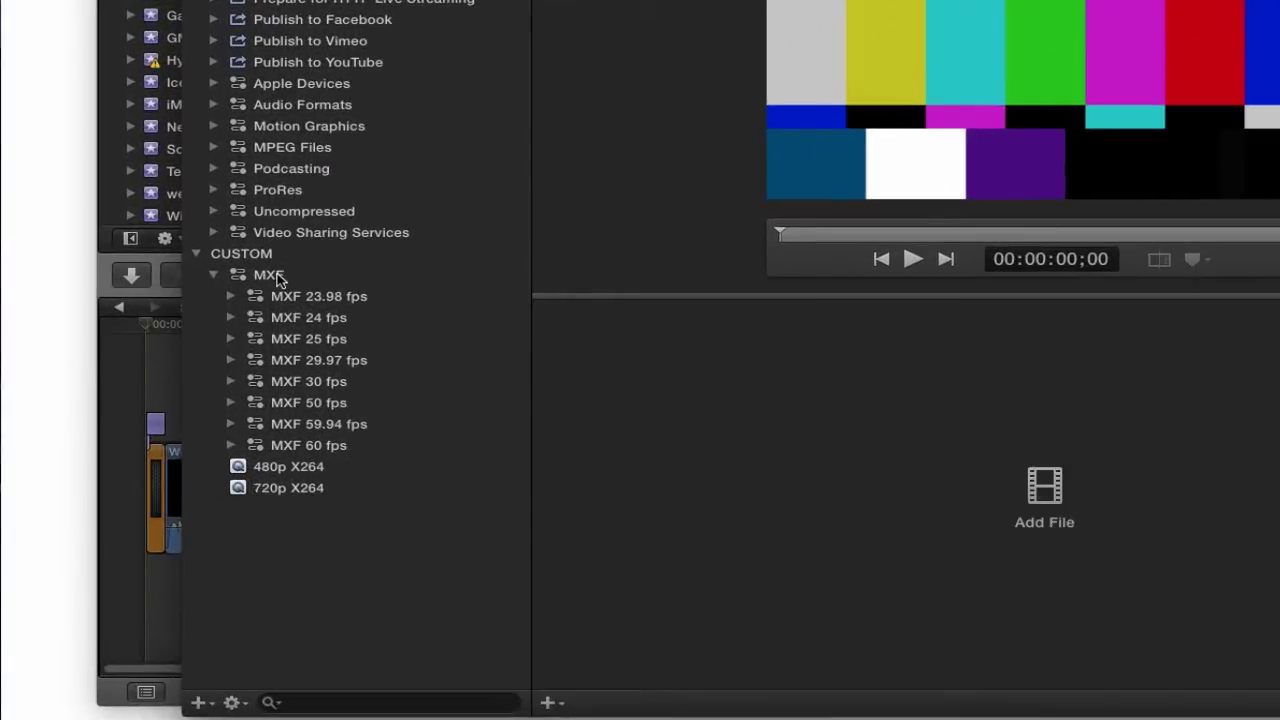
click(172, 350)
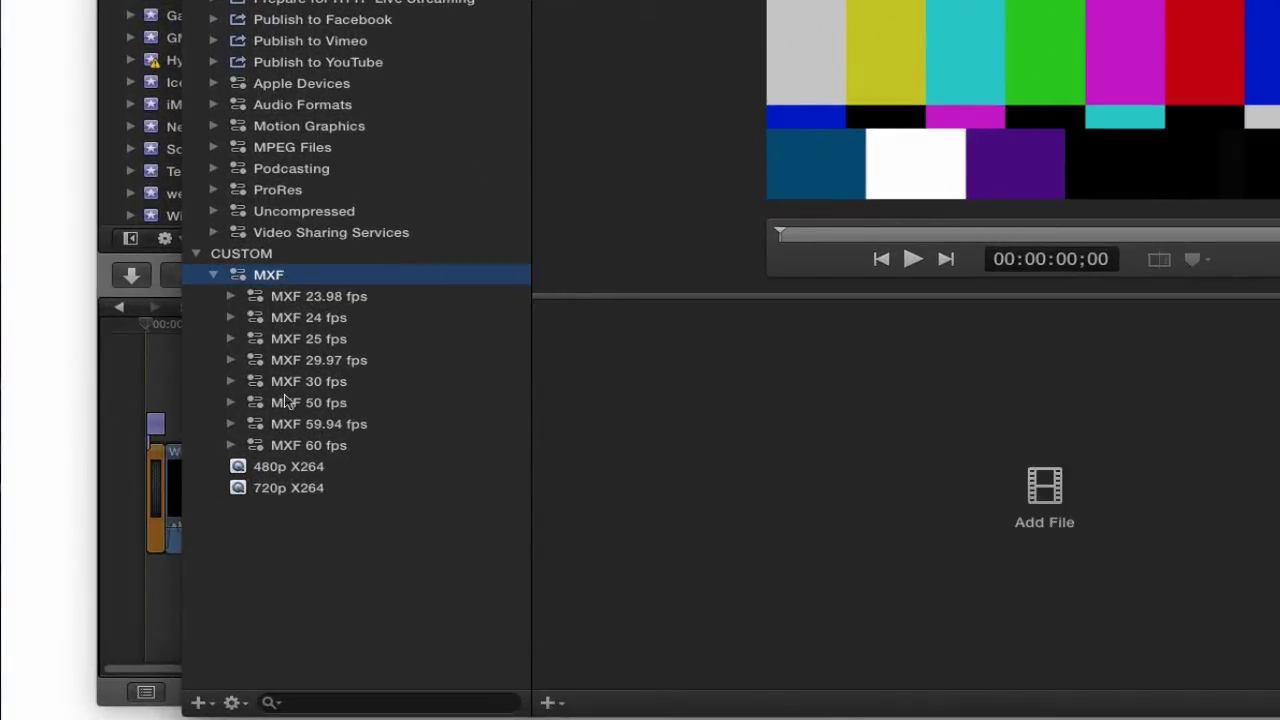